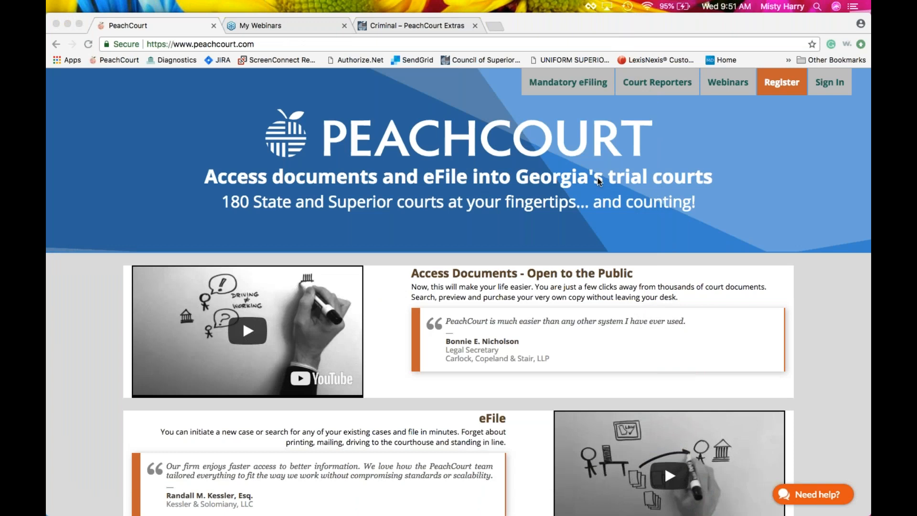
Quit the ScreenConnect support app from the Dock, leaving only the PeachCourt home page.
right_click(587, 493)
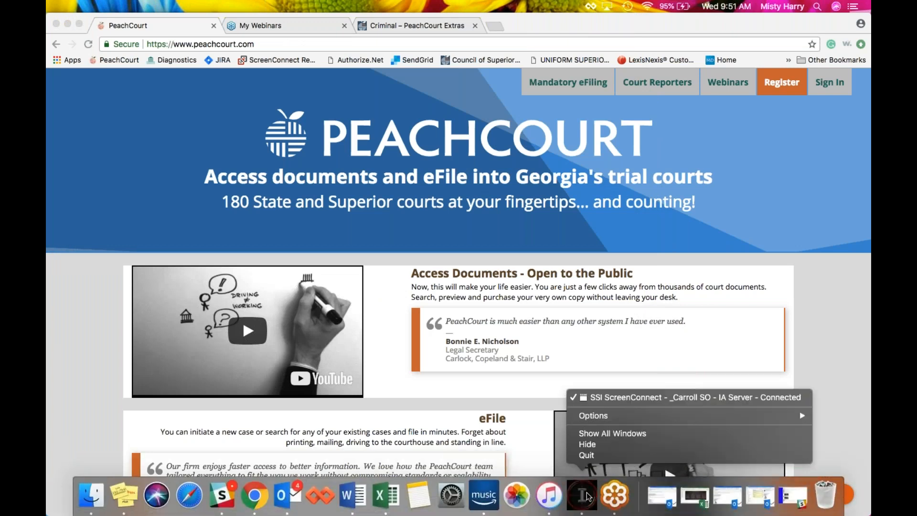
left_click(584, 455)
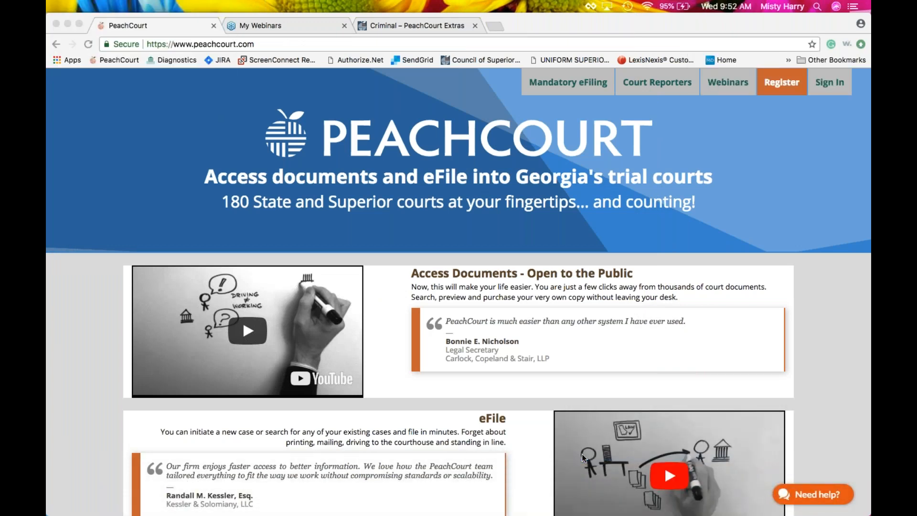
mouse_move(575, 514)
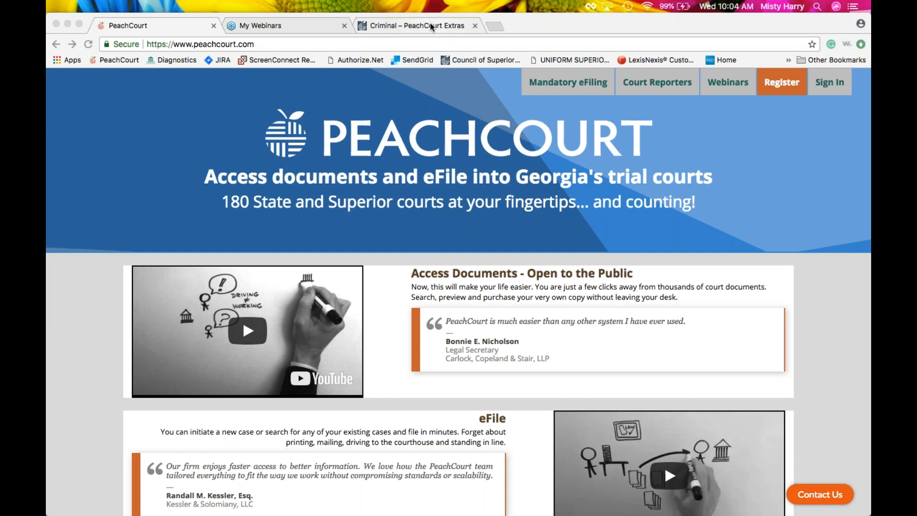
Open the Criminal knowledge-base article on which courts have criminal eFiling and view its court list.
left_click(402, 25)
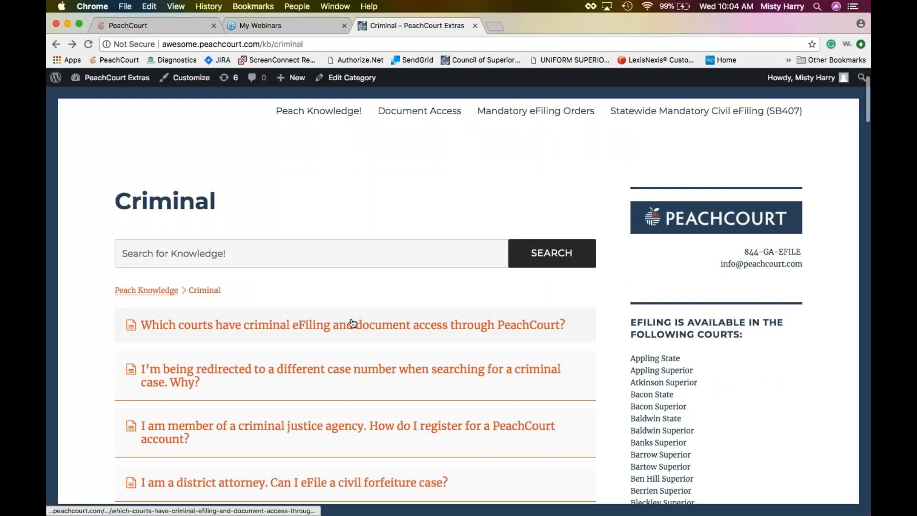
left_click(352, 324)
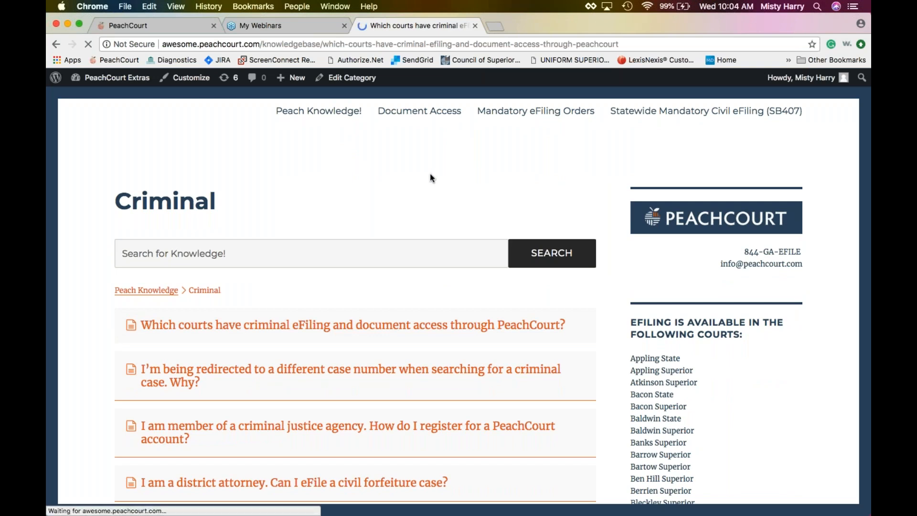
scroll(395, 227, "down", 5)
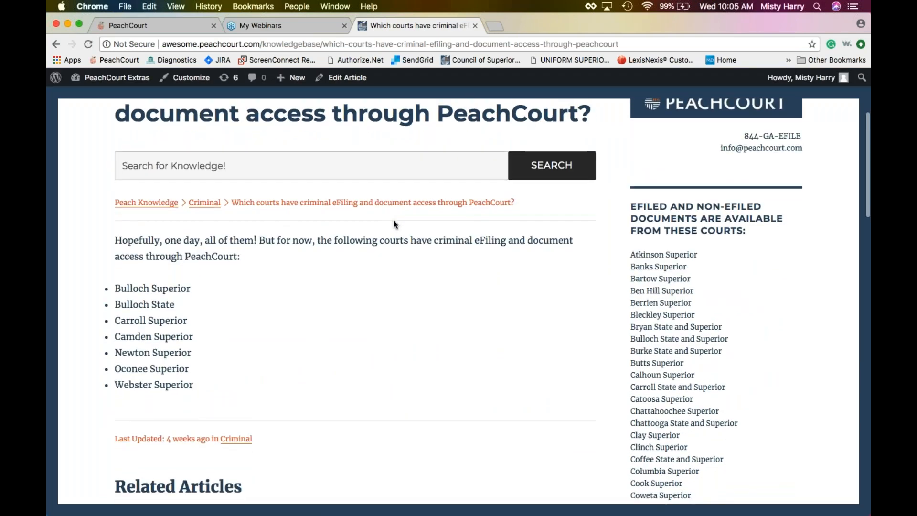
scroll(417, 319, "up", 1)
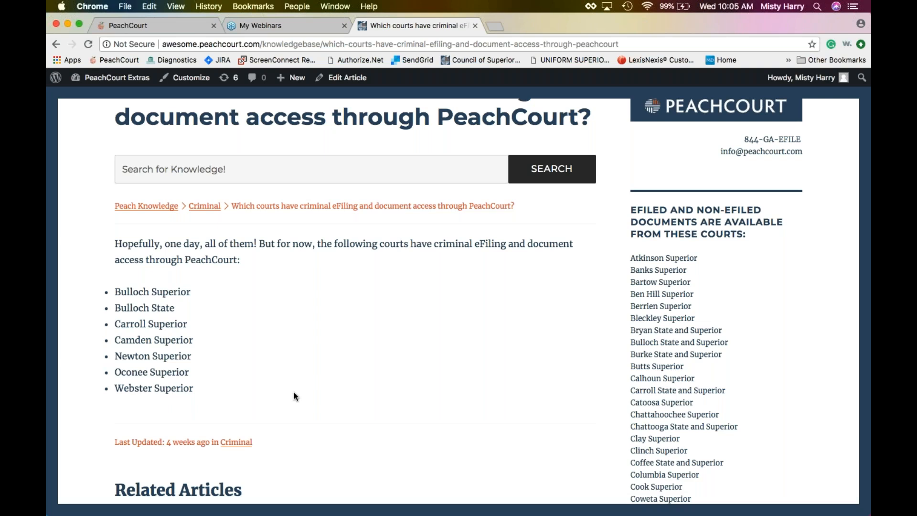
Return to PeachCourt and sign in with the firm's username and password.
left_click(157, 26)
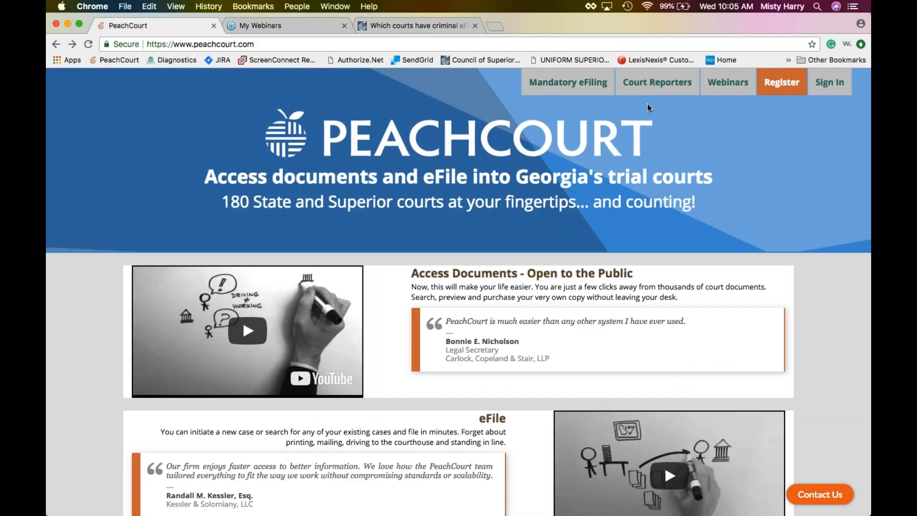
left_click(833, 87)
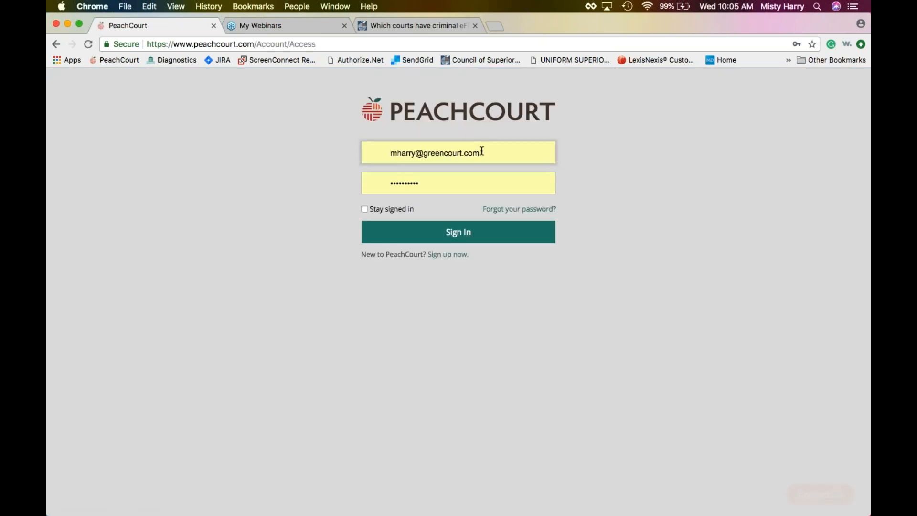
left_click_drag(482, 151, 381, 151)
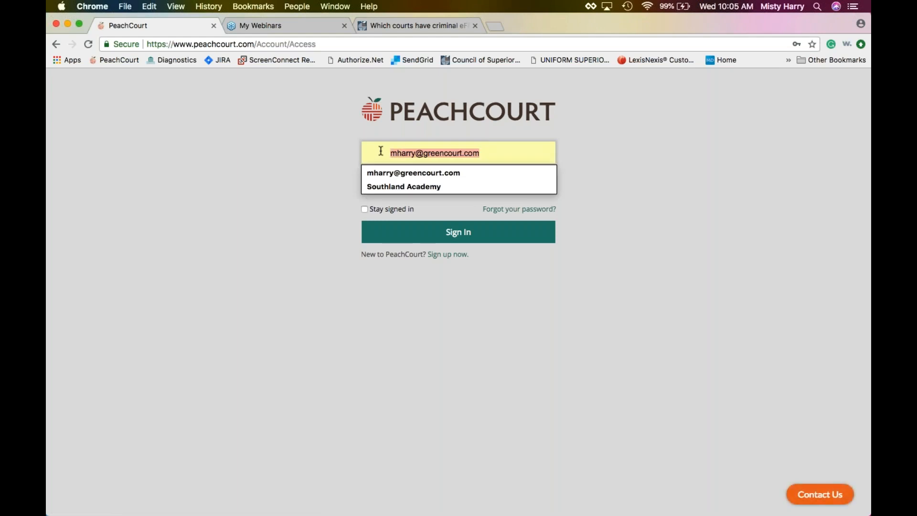
type("greencourt")
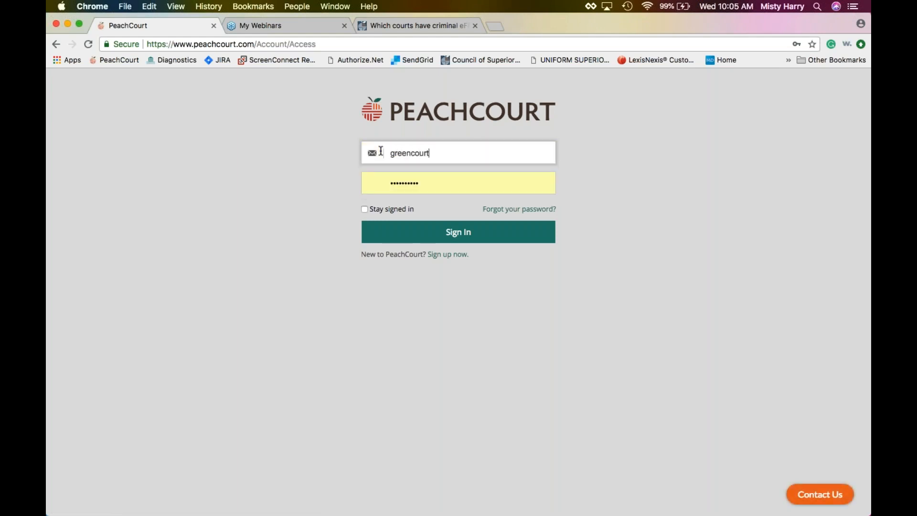
key("Tab")
type("********")
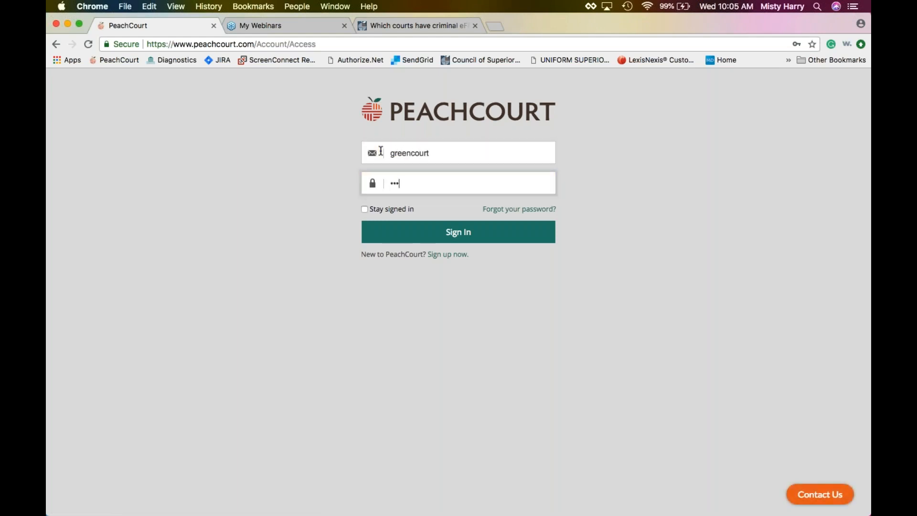
type("*")
left_click(448, 235)
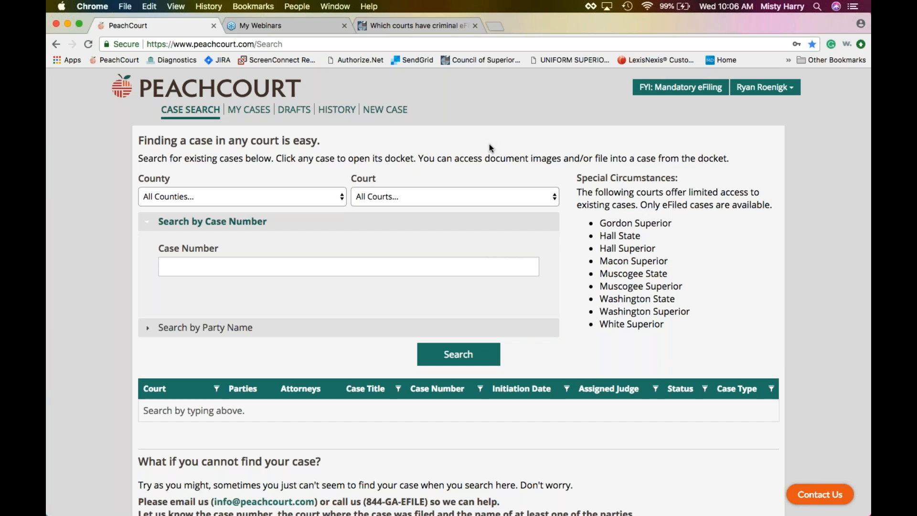
Set the case search County to Carroll and Court to Superior, keeping Search by Case Number selected.
left_click(327, 197)
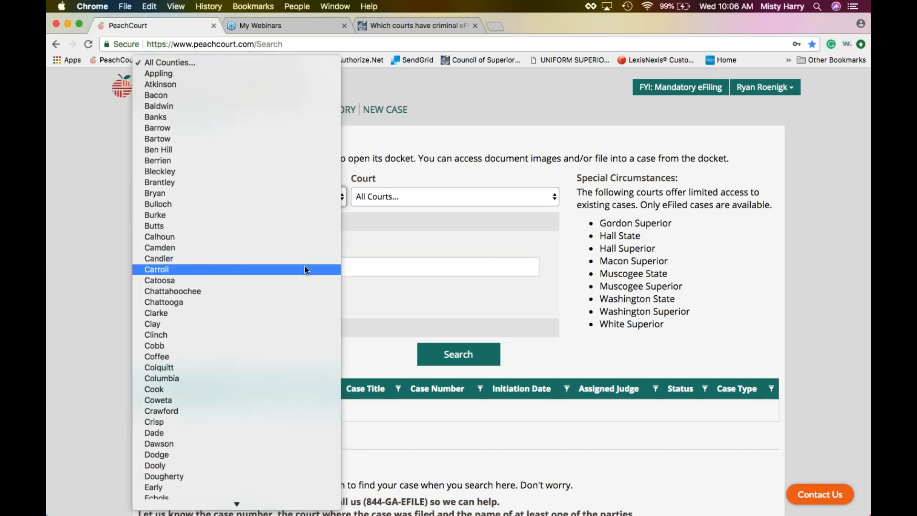
left_click(304, 270)
left_click(399, 196)
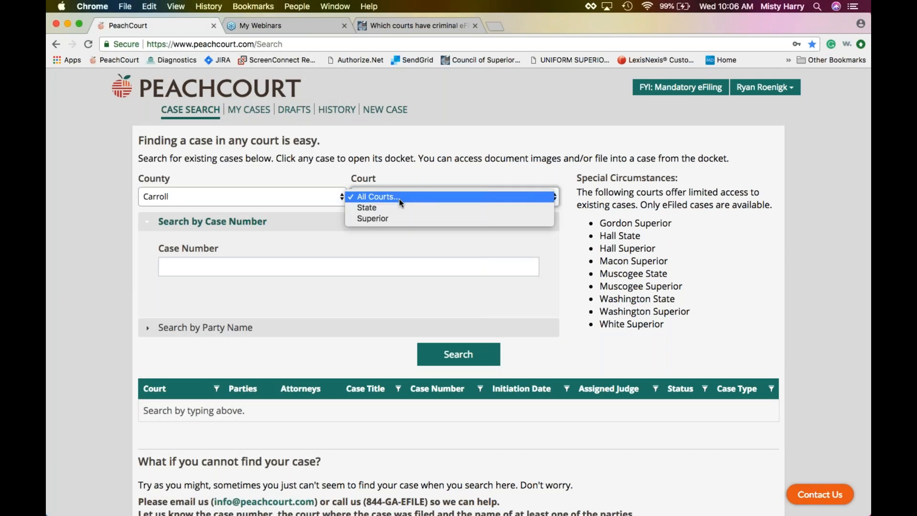
left_click(393, 219)
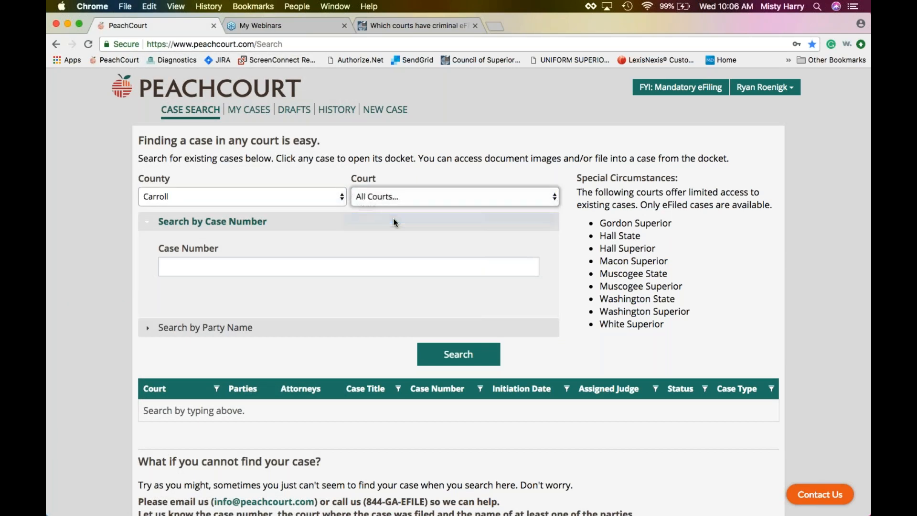
left_click(273, 267)
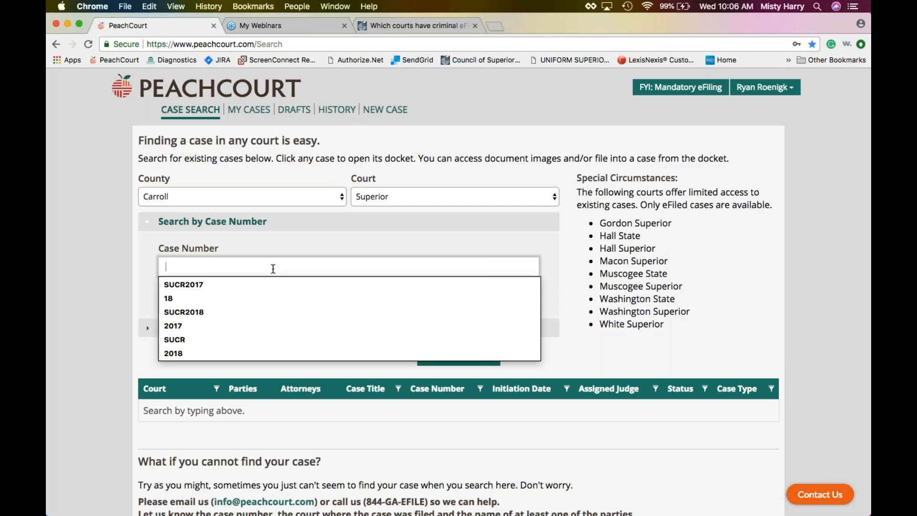
left_click(263, 242)
left_click(240, 326)
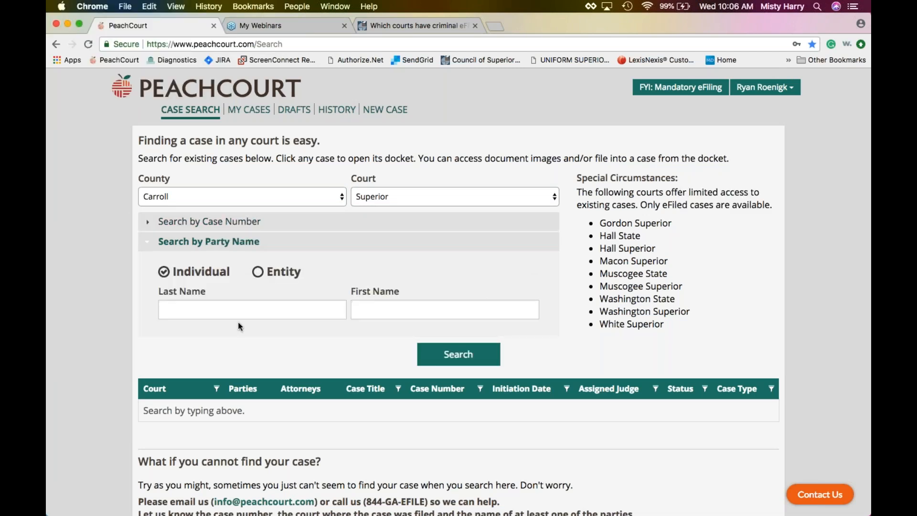
left_click(241, 222)
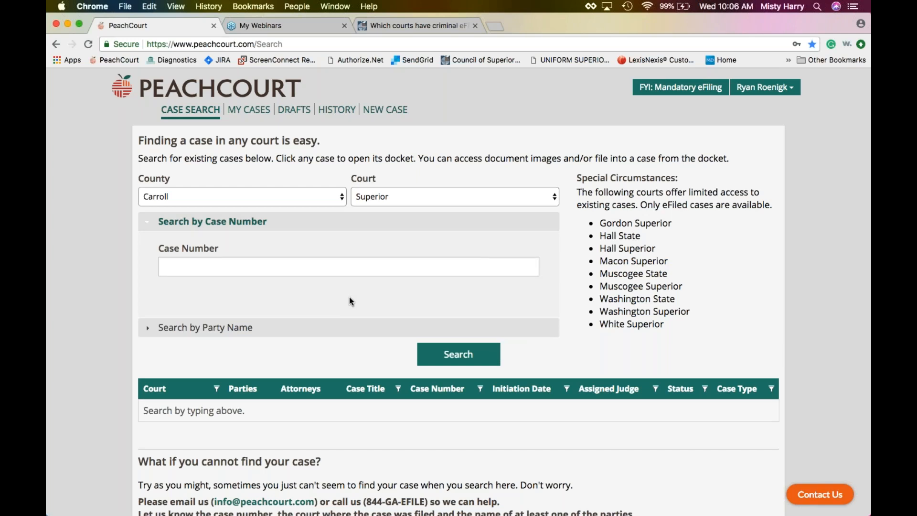
left_click(323, 271)
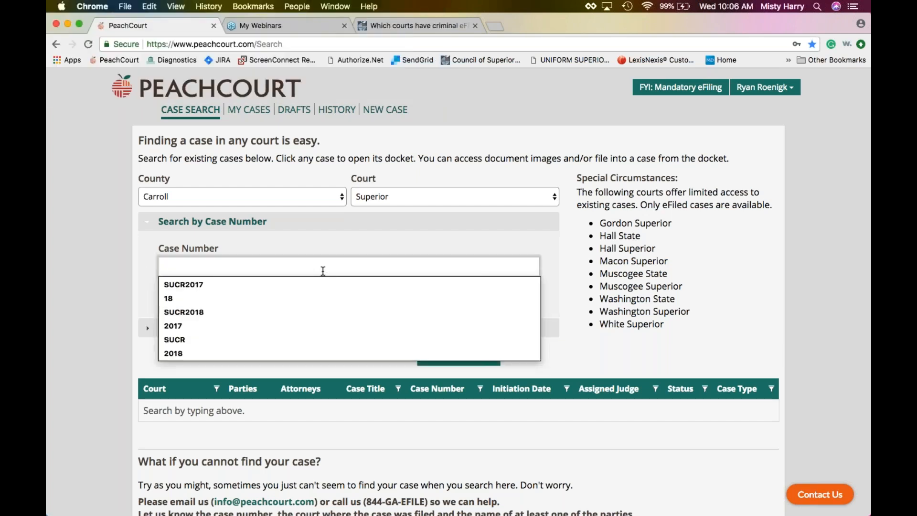
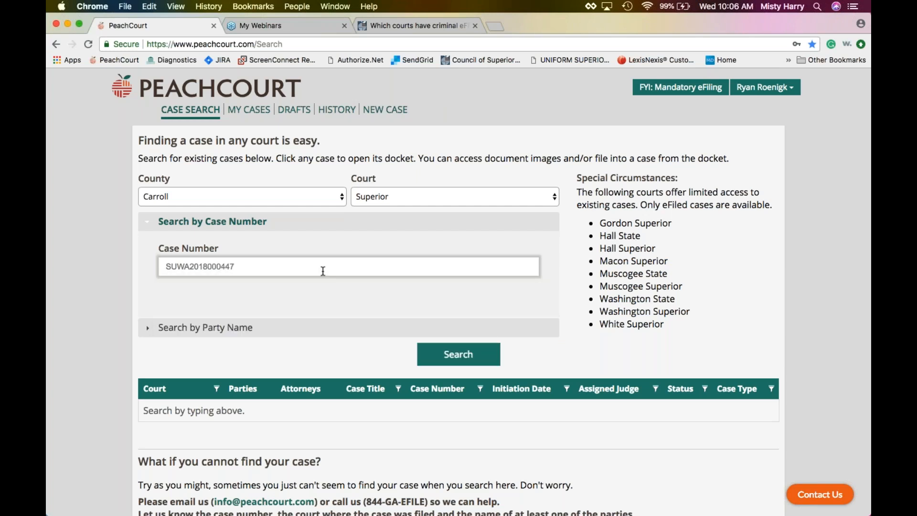
left_click(451, 354)
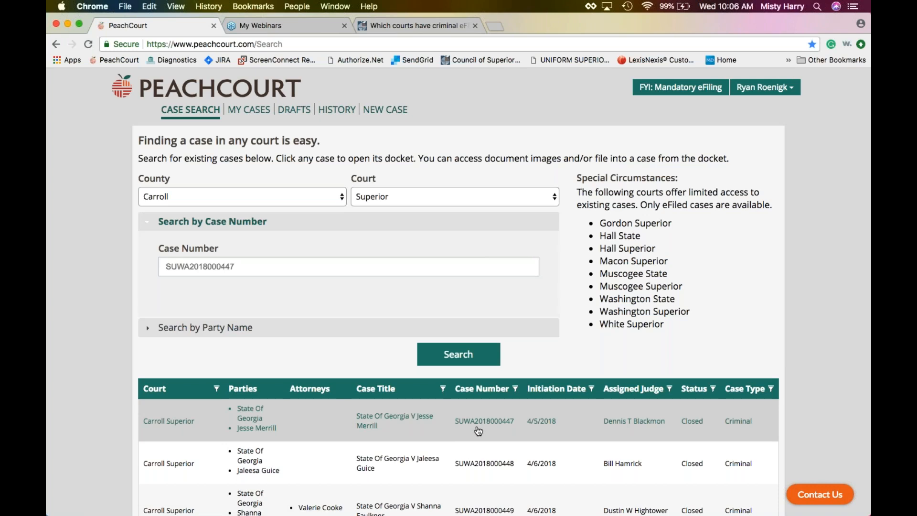
left_click(451, 426)
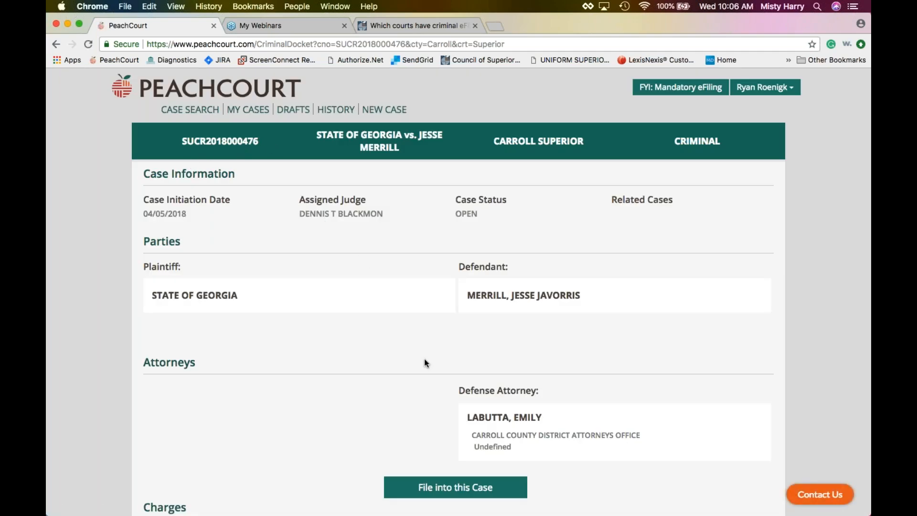
Review the docket's filings, then go back to the Carroll Superior case search results.
scroll(424, 362, "down", 10)
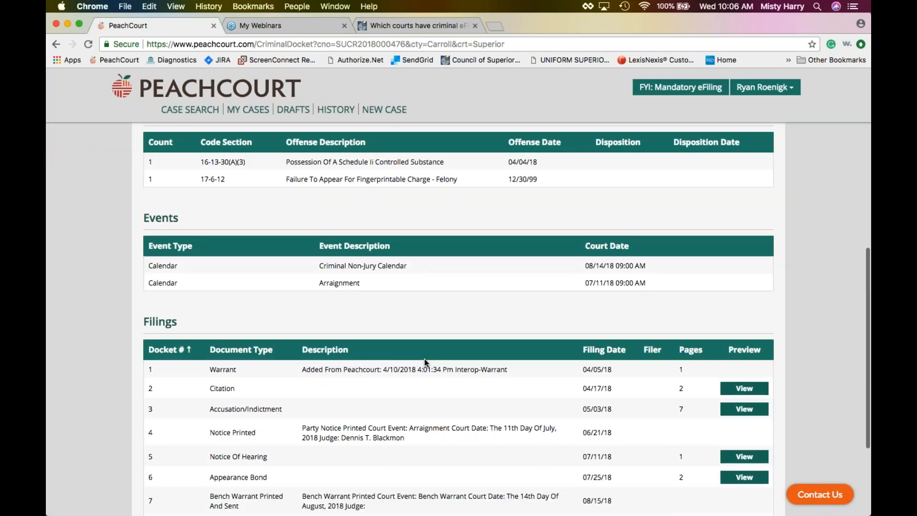
scroll(424, 359, "down", 5)
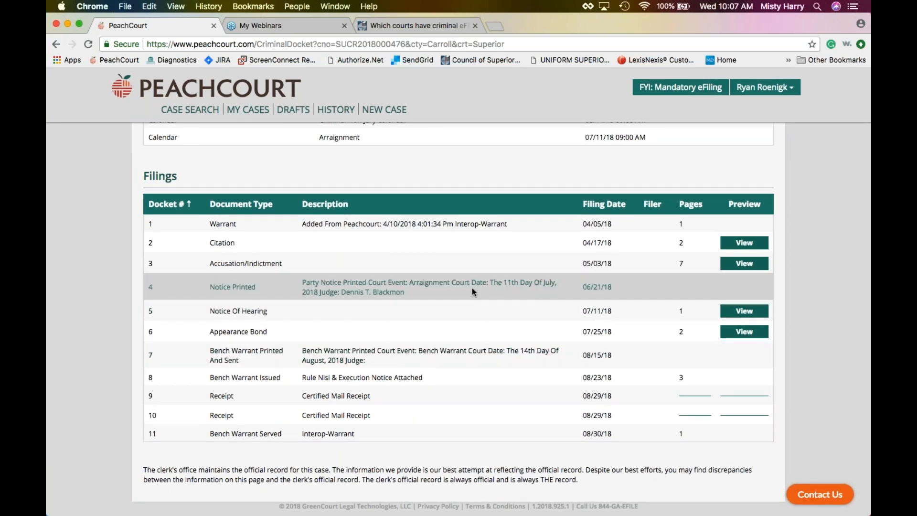
scroll(472, 287, "up", 15)
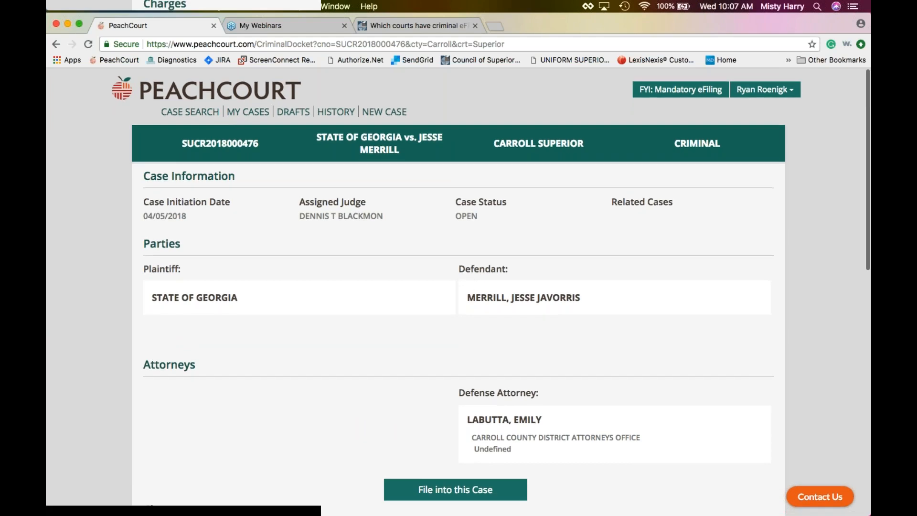
left_click(56, 44)
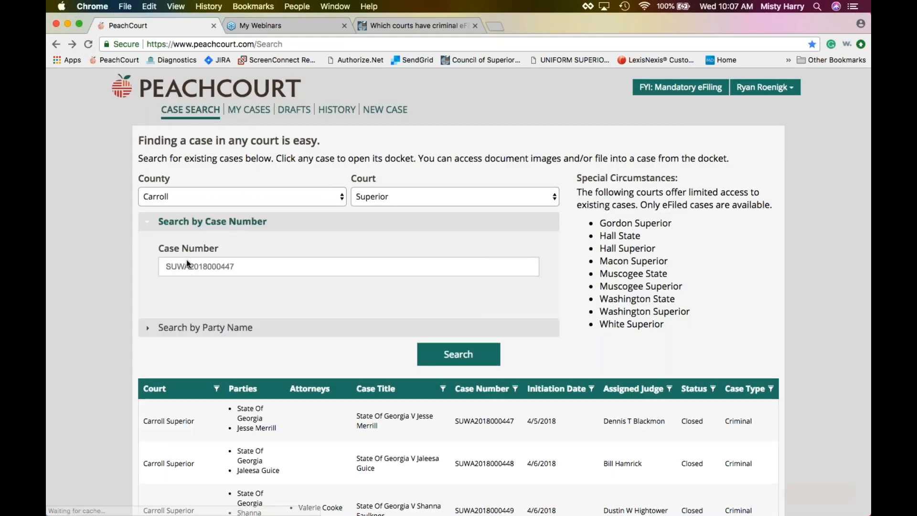
left_click(191, 266)
left_click_drag(256, 267, 178, 268)
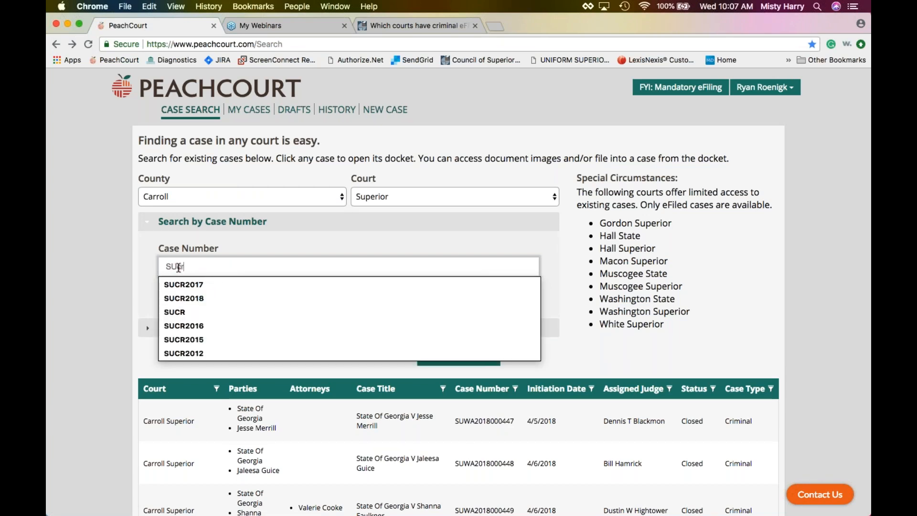
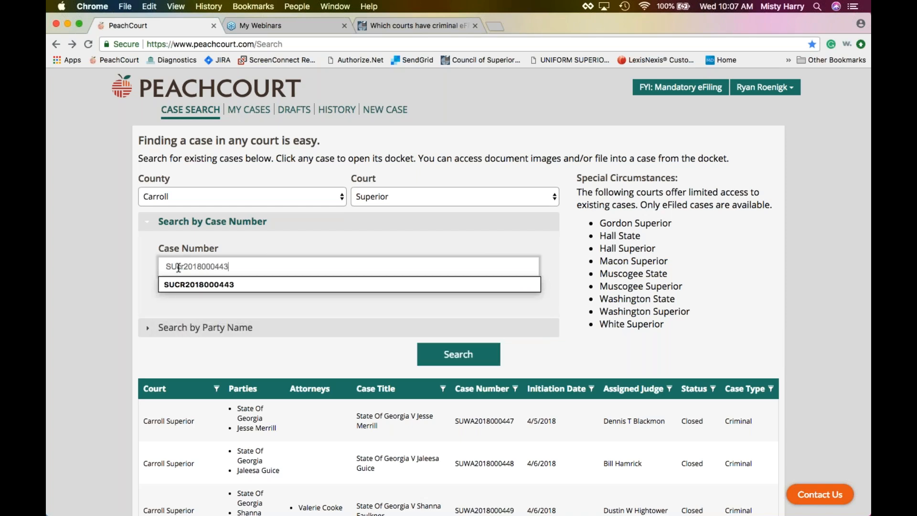
key("Return")
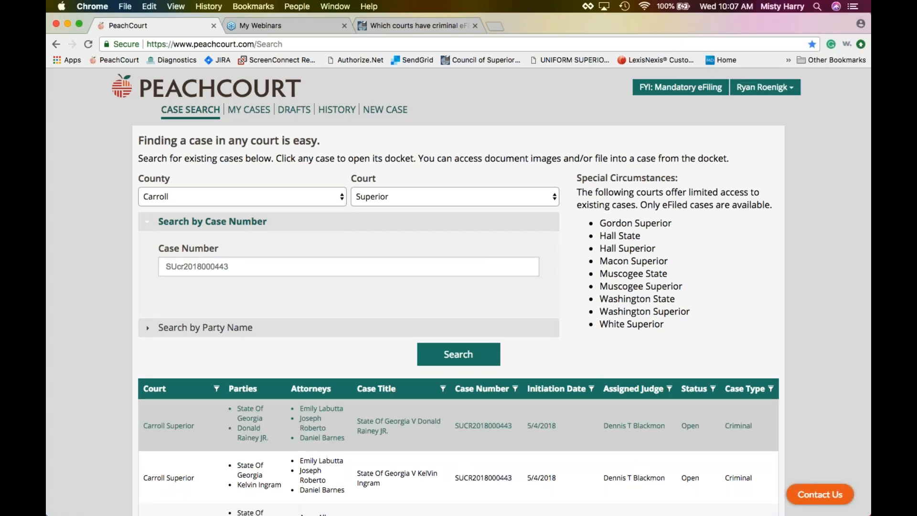
left_click(426, 428)
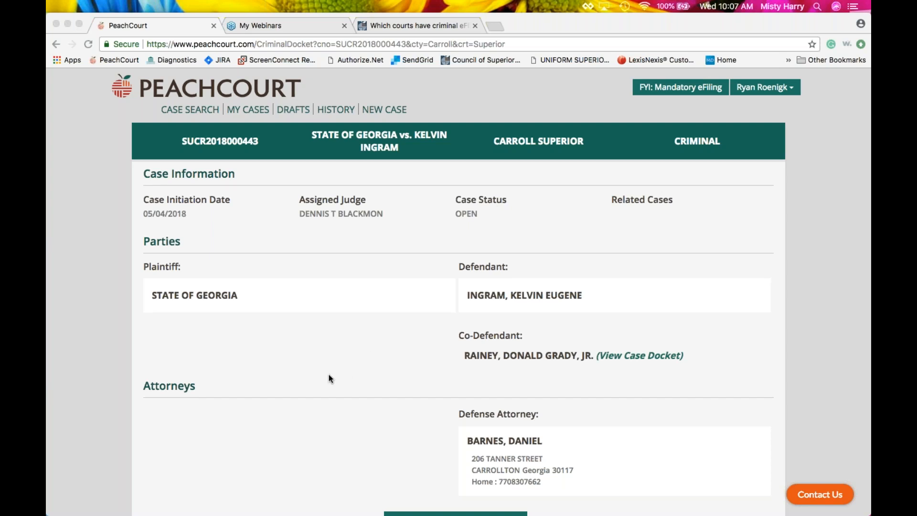
Scroll through the docket to review its two charges, arraignment event and filings.
scroll(329, 374, "down", 2)
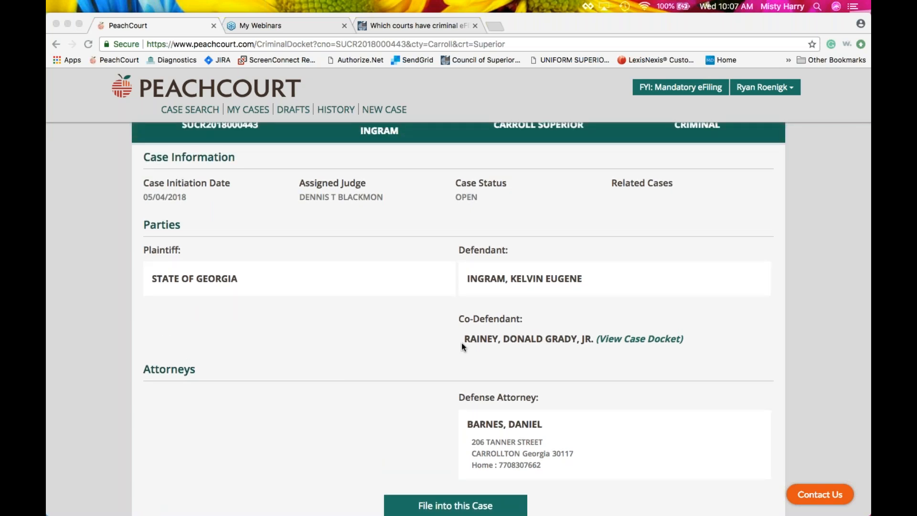
scroll(477, 342, "up", 2)
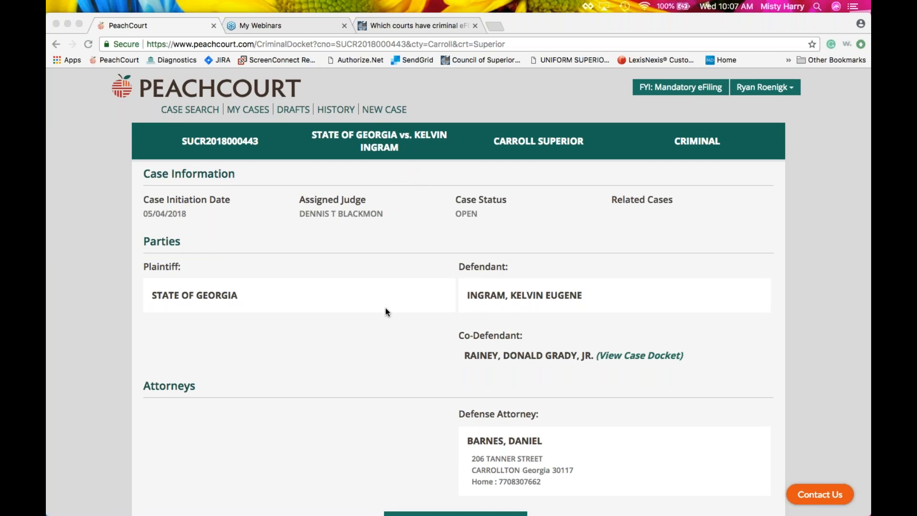
scroll(338, 330, "down", 7)
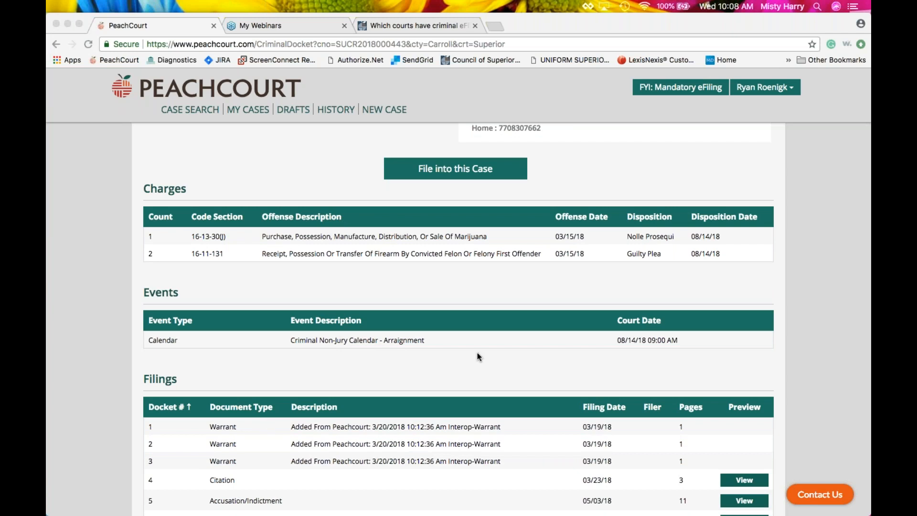
scroll(544, 356, "up", 6)
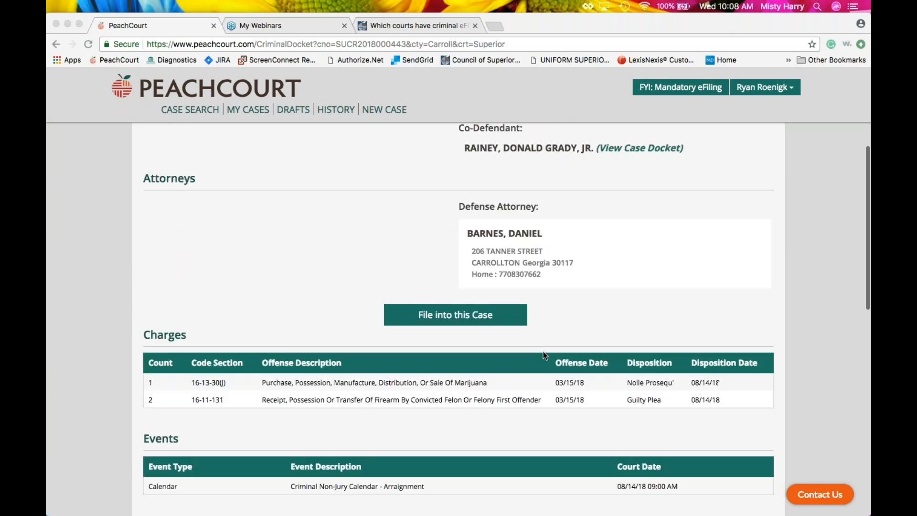
scroll(544, 354, "up", 2)
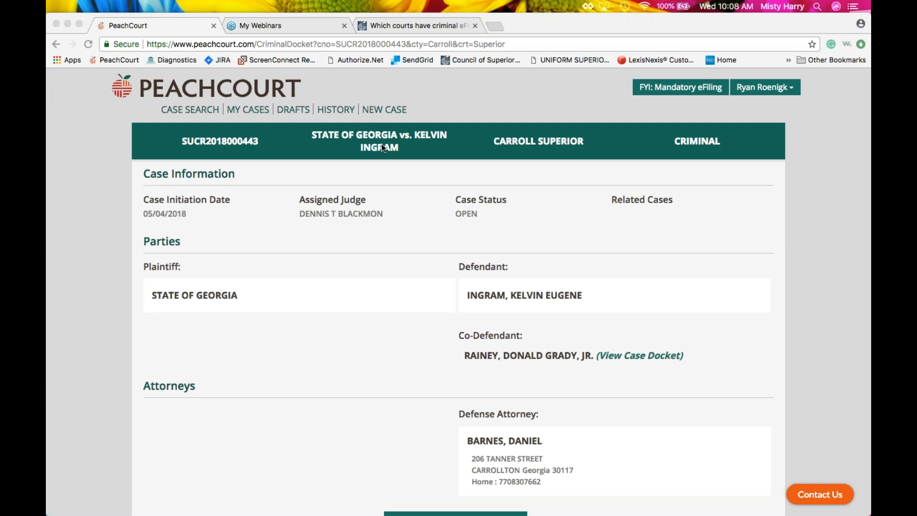
scroll(390, 285, "down", 5)
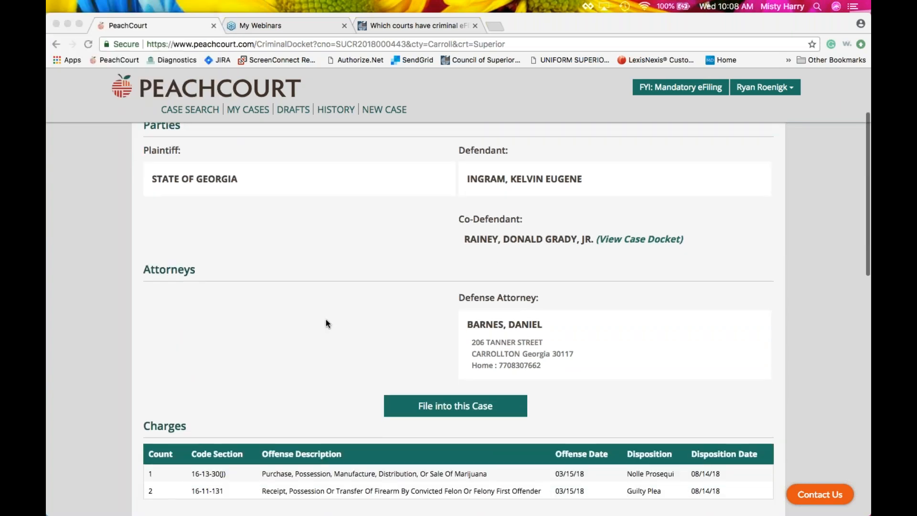
scroll(327, 320, "down", 4)
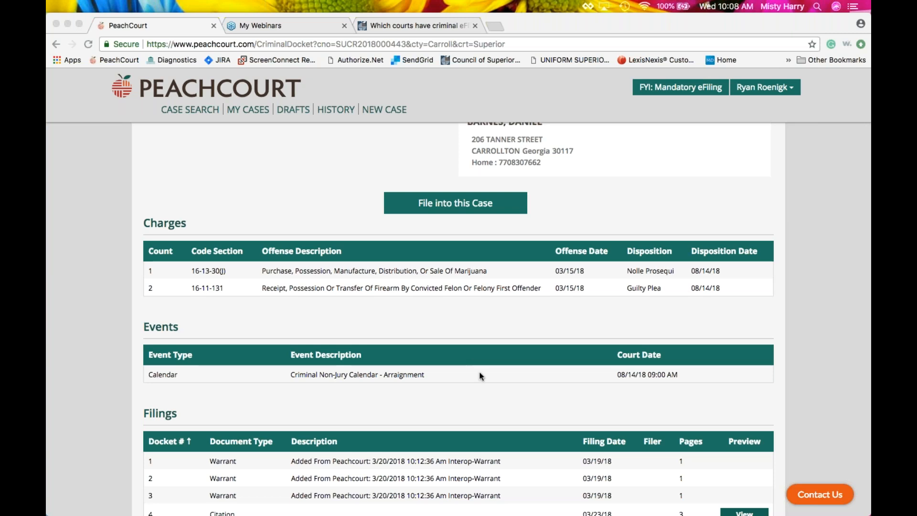
scroll(480, 376, "down", 2)
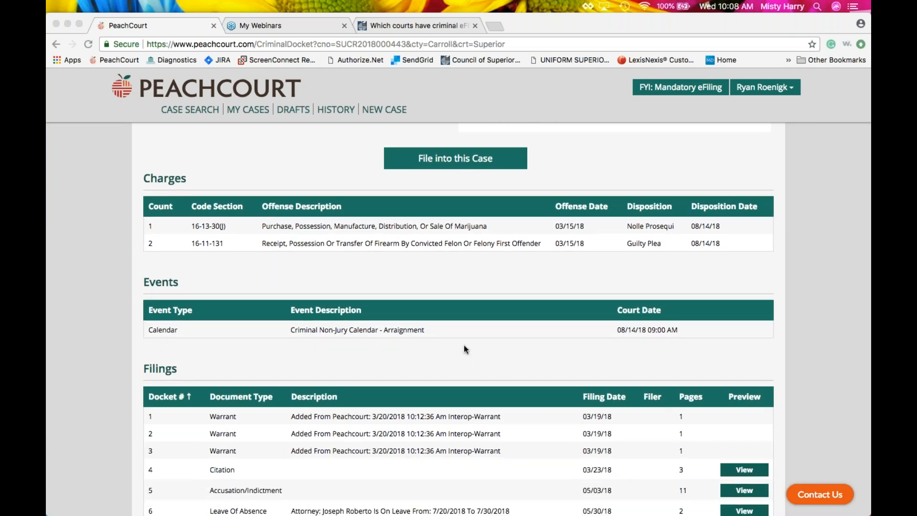
scroll(464, 346, "down", 1)
scroll(463, 345, "down", 10)
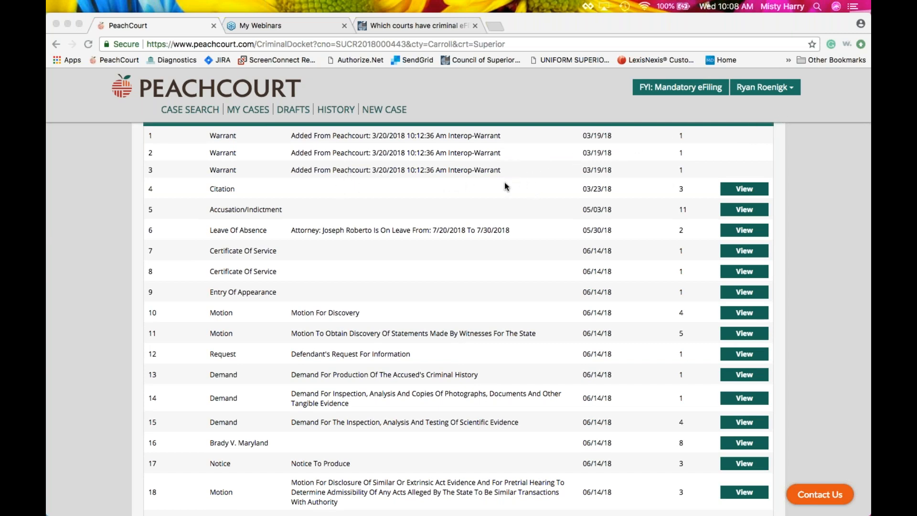
Buy the 11-page Accusation/Indictment filing for $5.50, then close its document window.
left_click(749, 210)
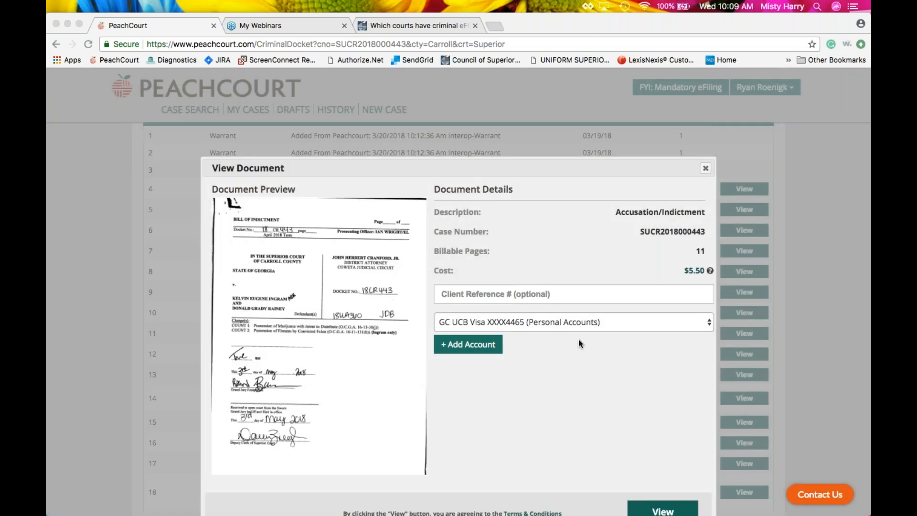
scroll(578, 339, "down", 3)
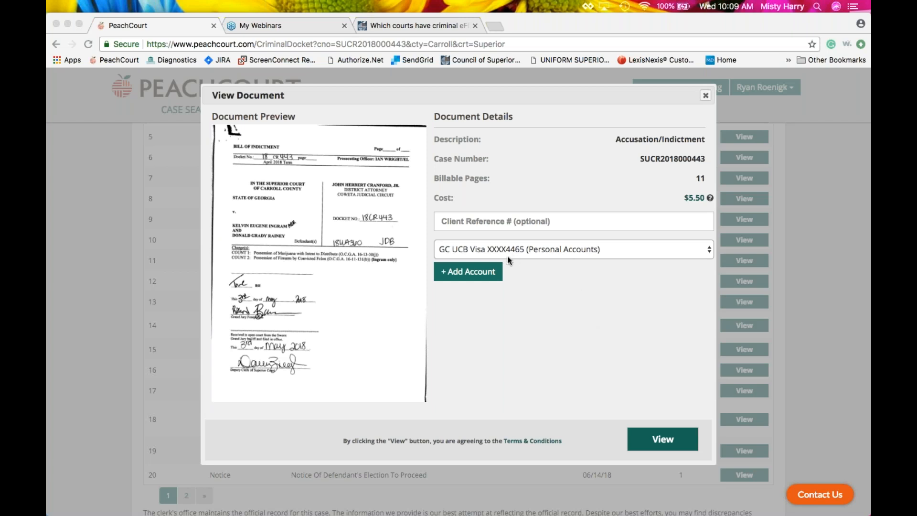
left_click(653, 439)
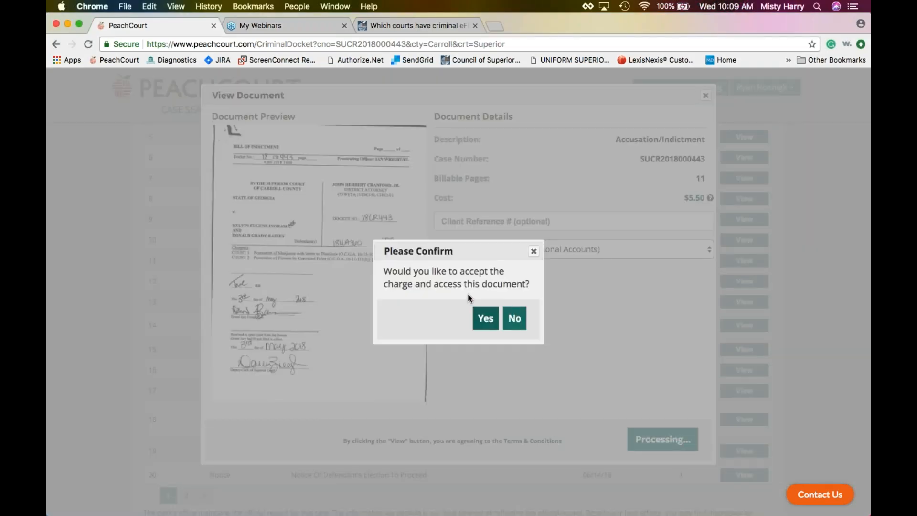
left_click(484, 321)
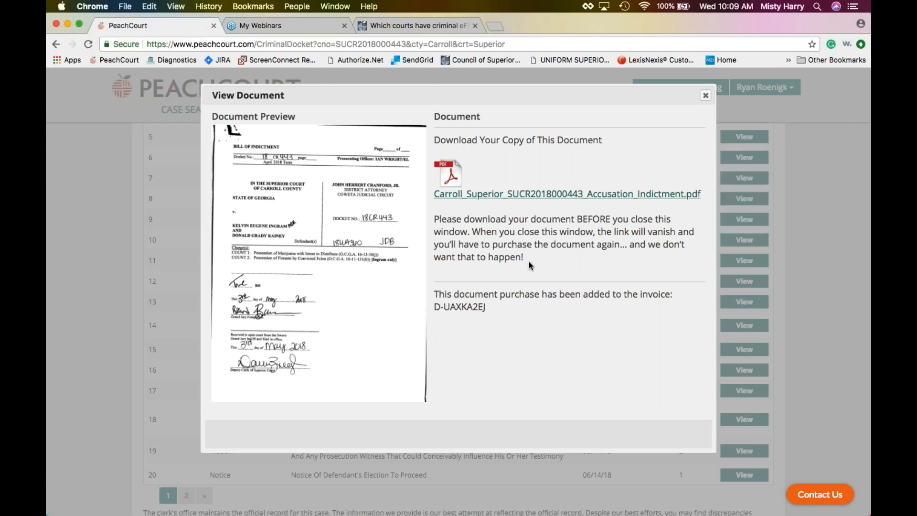
left_click(705, 97)
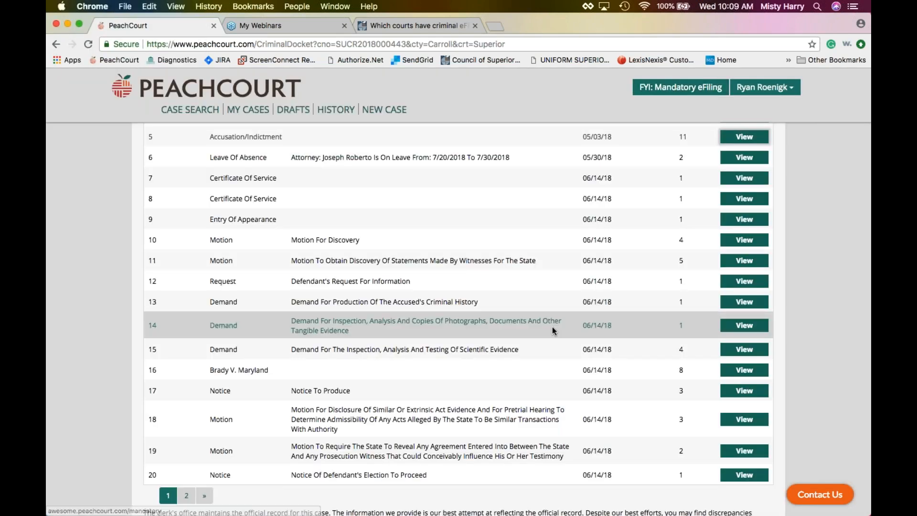
scroll(553, 326, "down", 2)
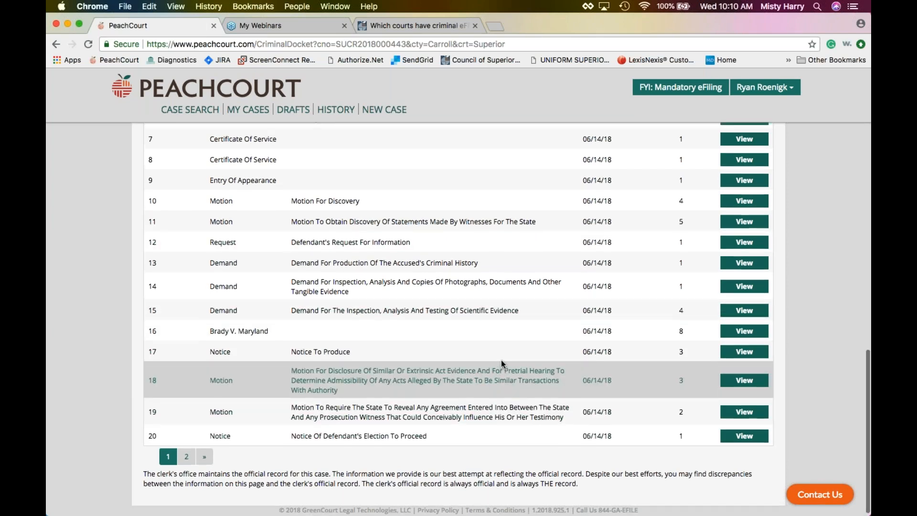
scroll(502, 364, "up", 10)
scroll(501, 363, "up", 5)
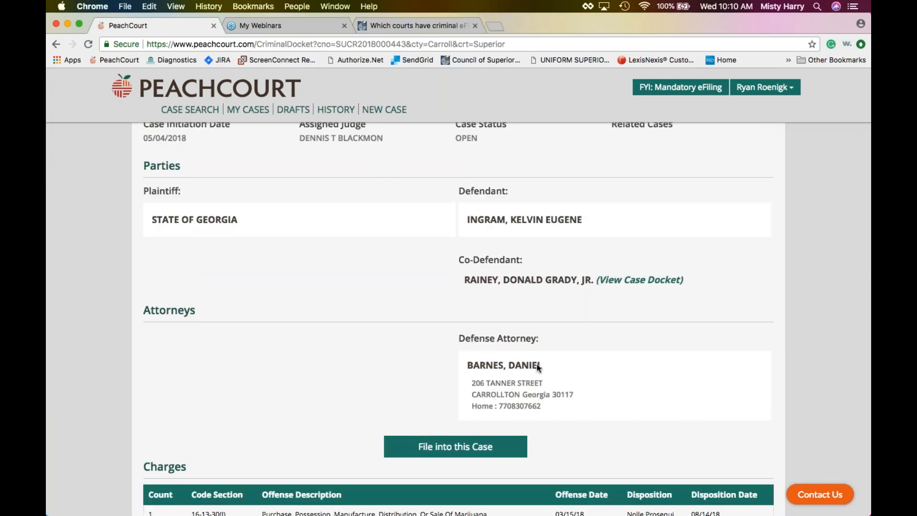
scroll(535, 367, "down", 2)
left_click(481, 404)
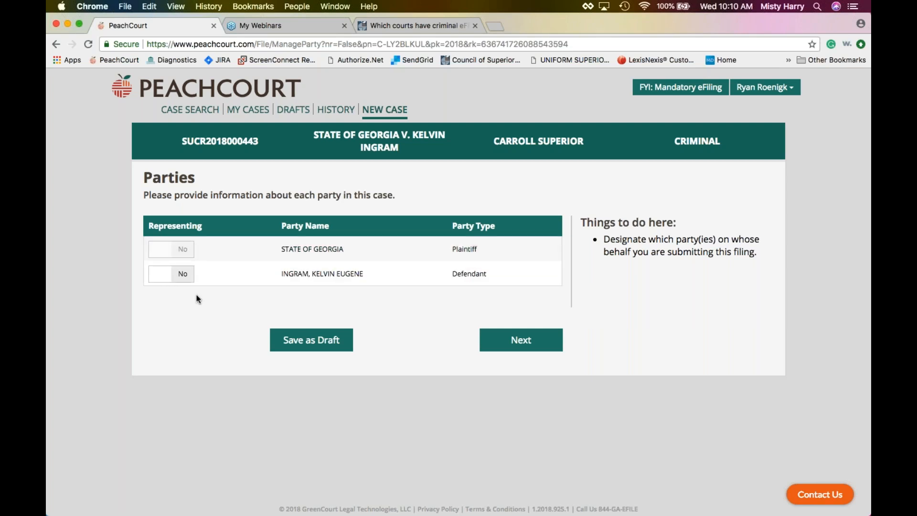
Mark the defendant as the represented party and continue to the Documents step.
left_click(174, 278)
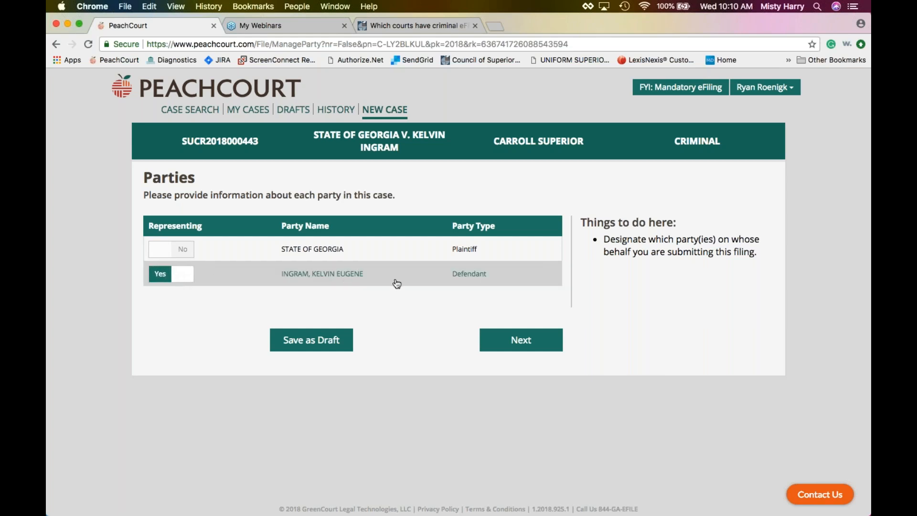
left_click(520, 347)
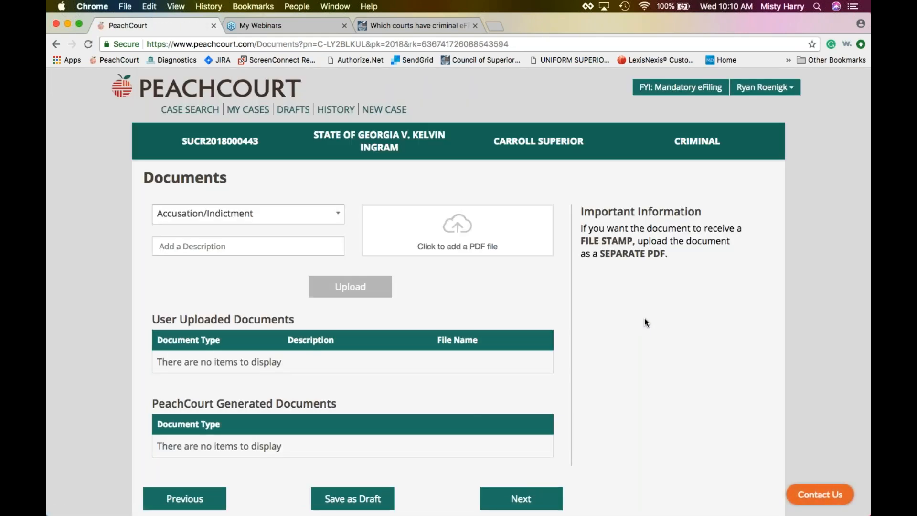
Set the new document's type to Motion, searching 'Mot' in the Document Type list.
scroll(645, 318, "down", 1)
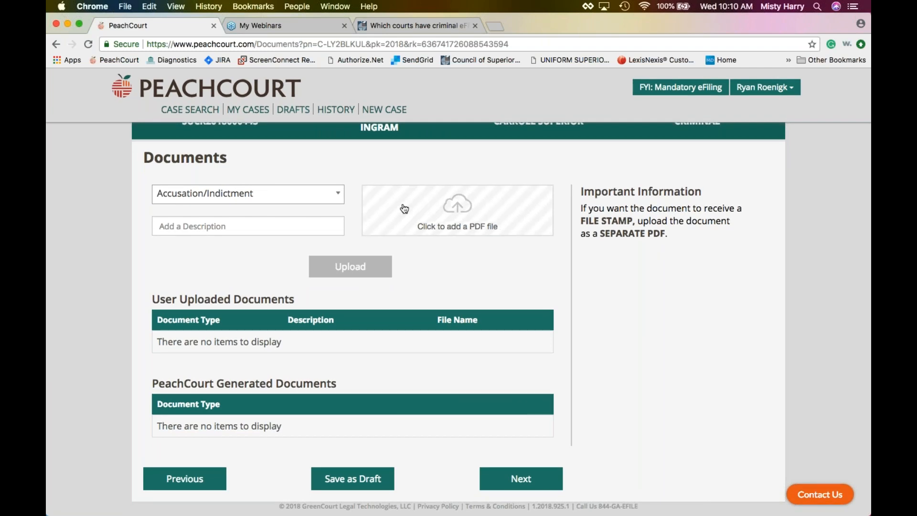
left_click(336, 194)
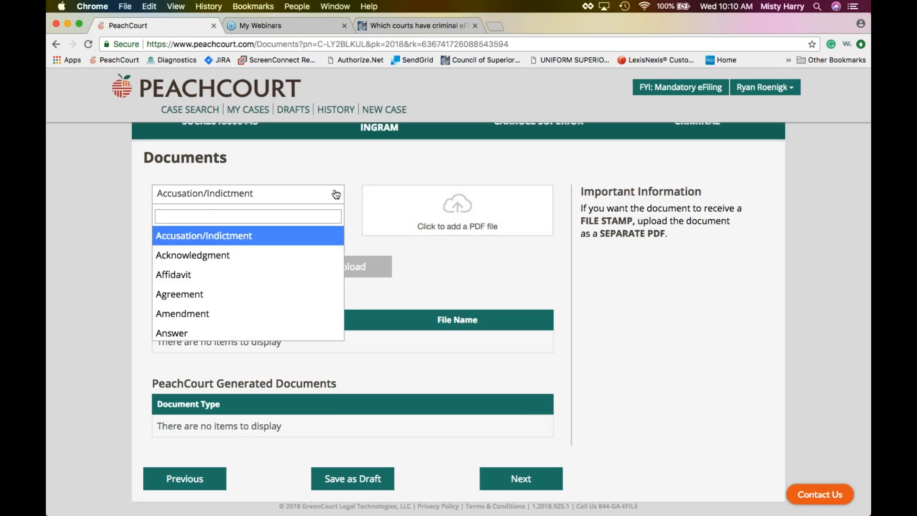
left_click(317, 217)
type("Mot")
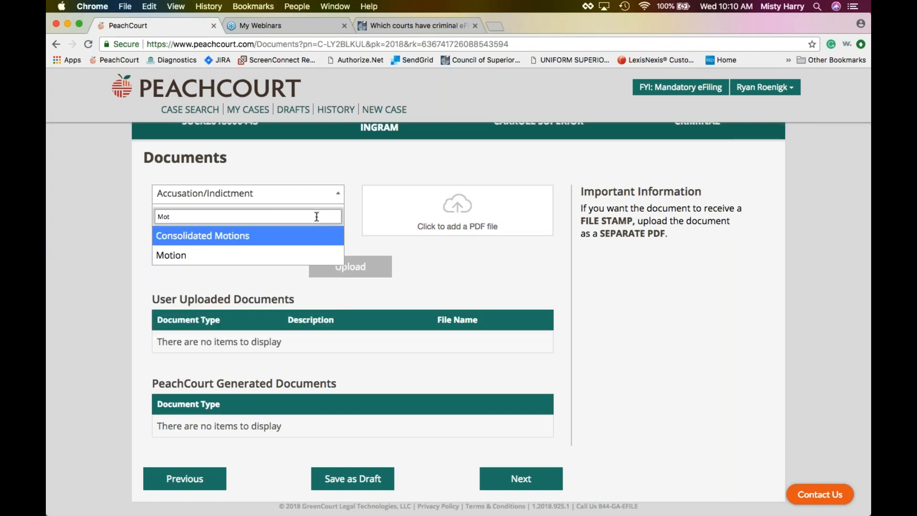
left_click(269, 258)
left_click(336, 192)
scroll(312, 291, "up", 5)
scroll(312, 291, "up", 4)
scroll(312, 291, "up", 5)
scroll(312, 291, "down", 2)
scroll(312, 291, "down", 9)
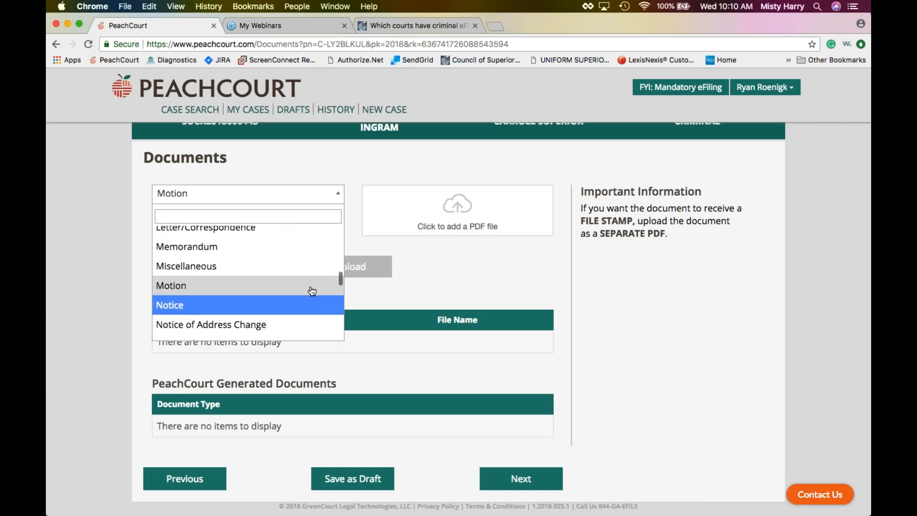
scroll(312, 291, "down", 1)
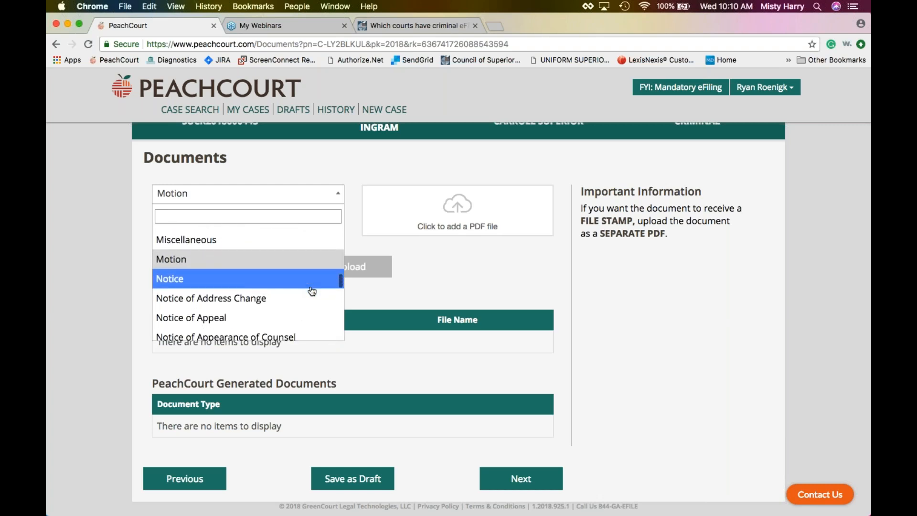
left_click(246, 255)
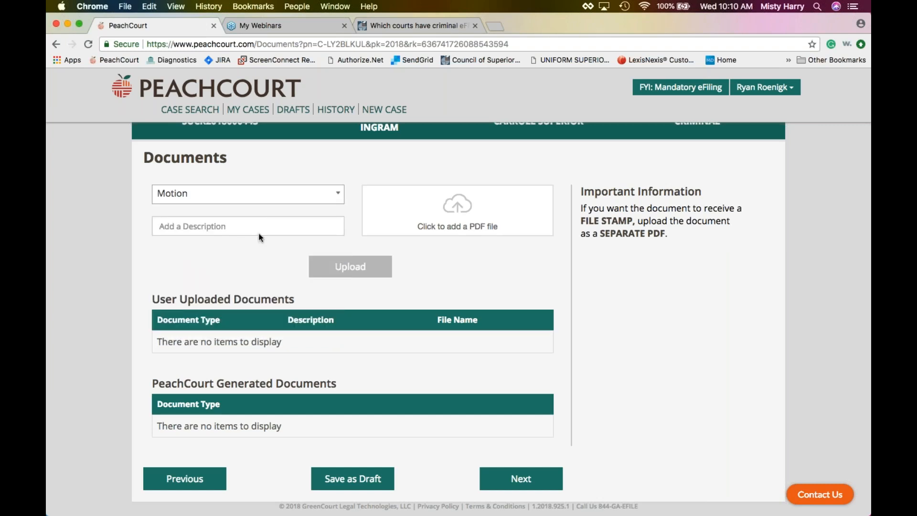
Enter 'Motion' as the document description and bring up the PDF file chooser.
left_click(312, 226)
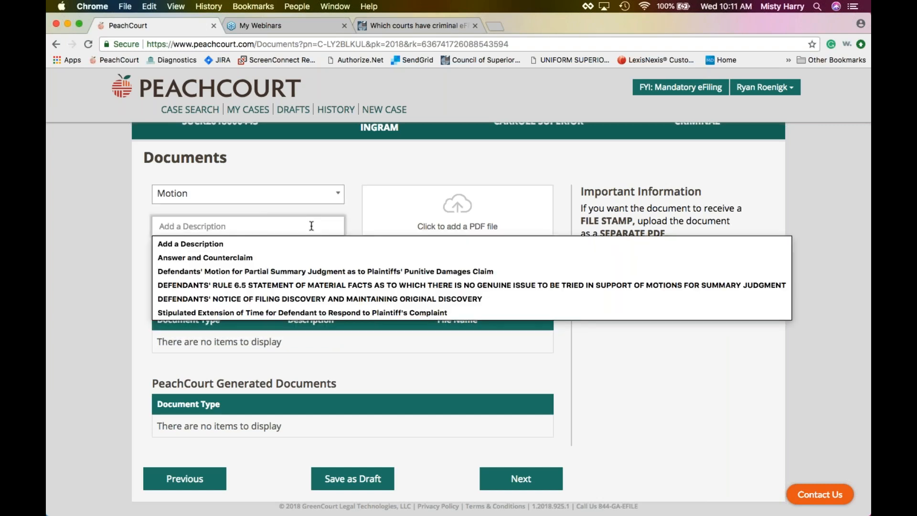
type("Motion")
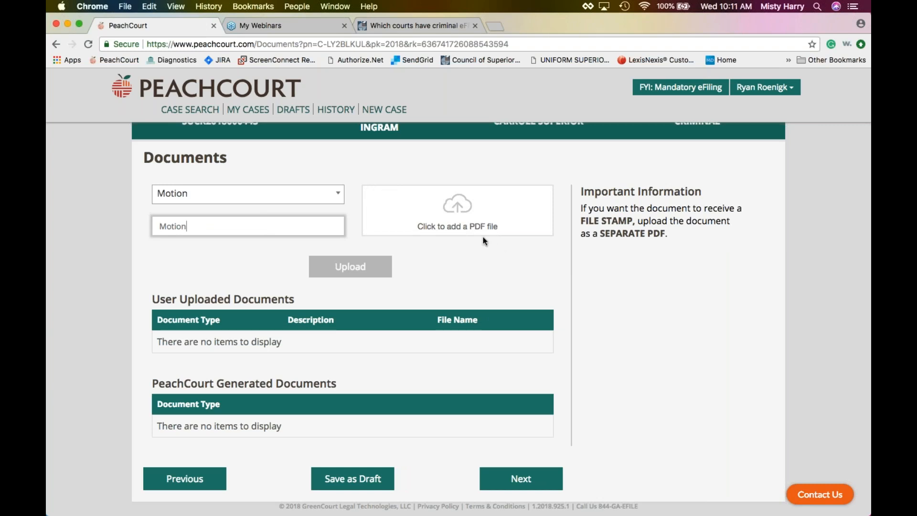
left_click(456, 205)
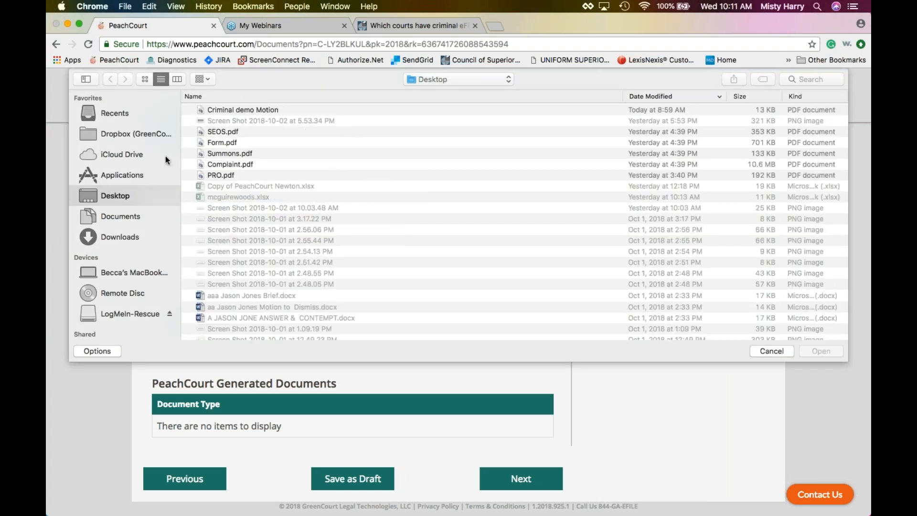
Pick Criminal demo Motion.pdf from the Desktop as the document's PDF.
left_click(242, 110)
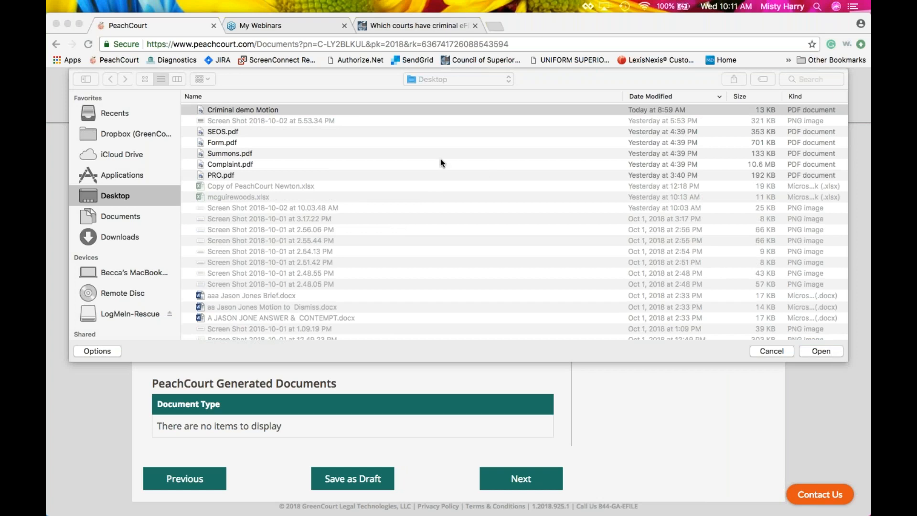
left_click(817, 351)
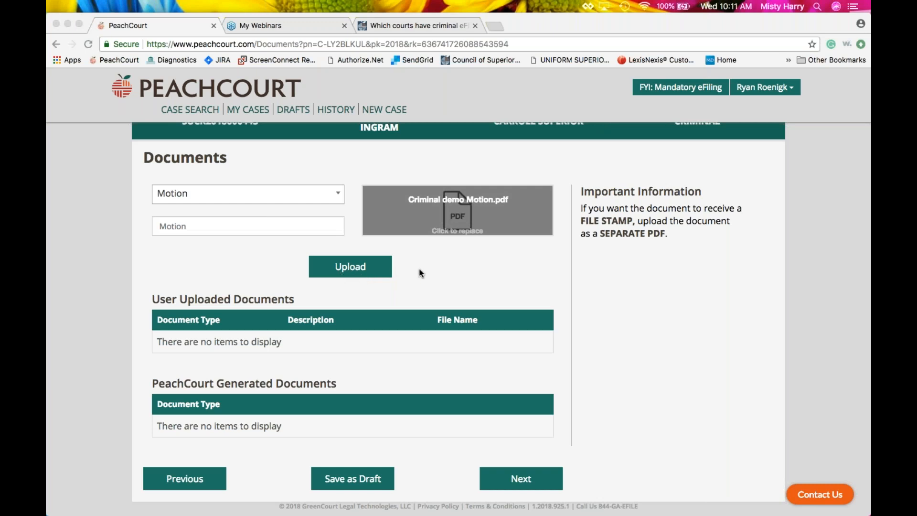
Upload Criminal demo Motion.pdf and confirm the Motion row under User Uploaded Documents.
left_click(346, 269)
left_click(345, 269)
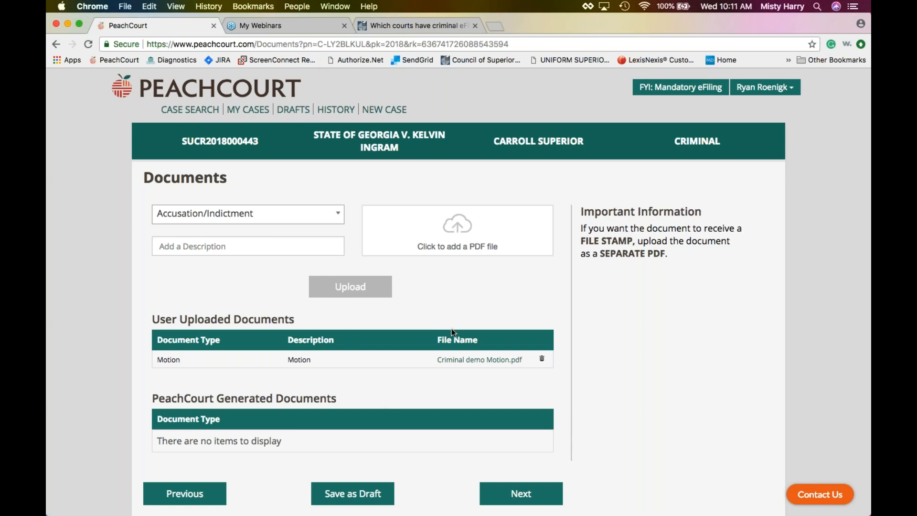
scroll(452, 330, "down", 1)
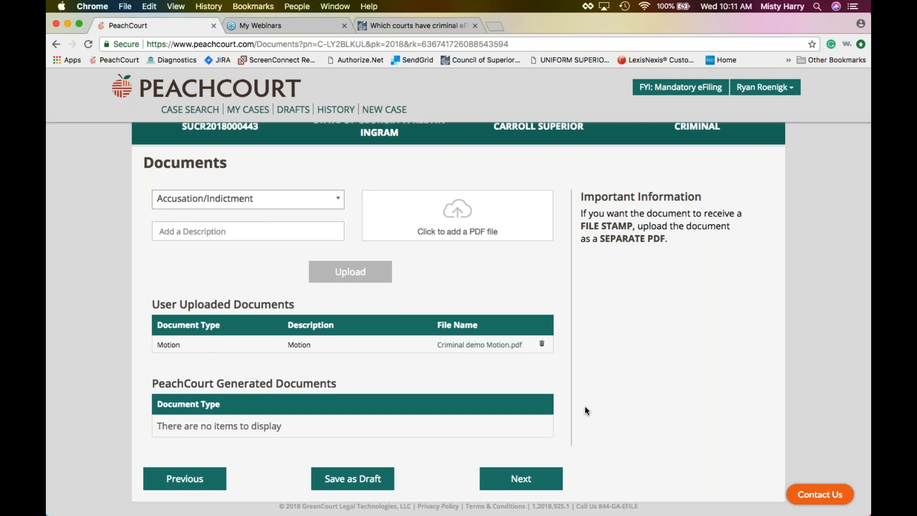
key("XF86AudioLowerVolume")
scroll(592, 404, "up", 1)
scroll(592, 403, "down", 1)
Set the document type to Entry of Appearance by searching 'ent' in the list.
left_click(305, 200)
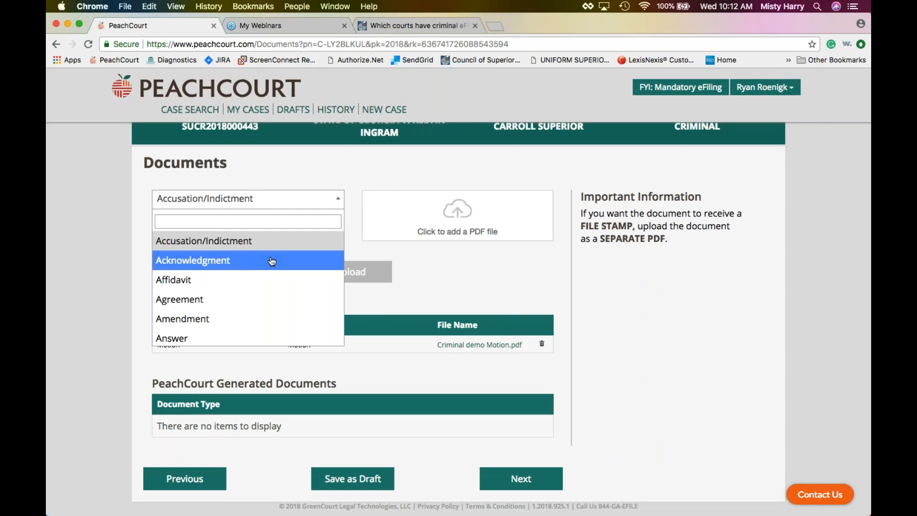
left_click(271, 218)
type("enry")
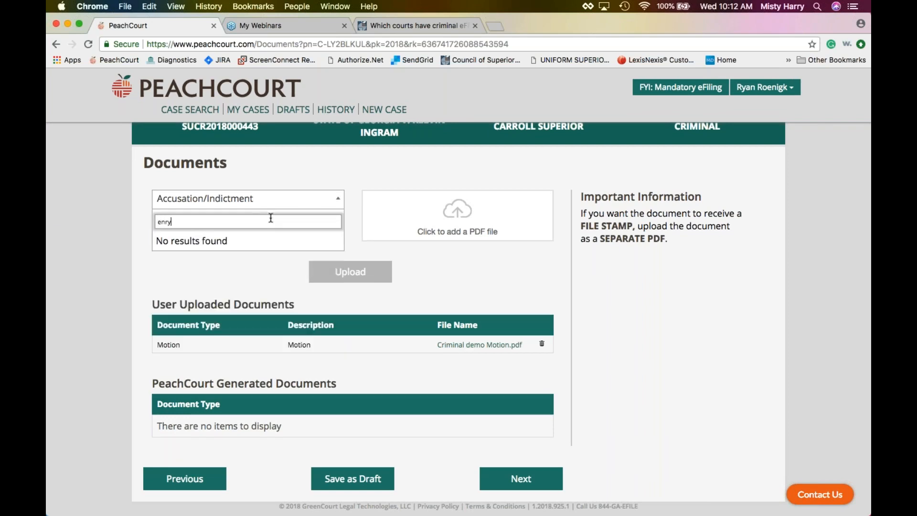
key("BackSpace")
key("BackSpace")
type("t")
scroll(211, 283, "down", 2)
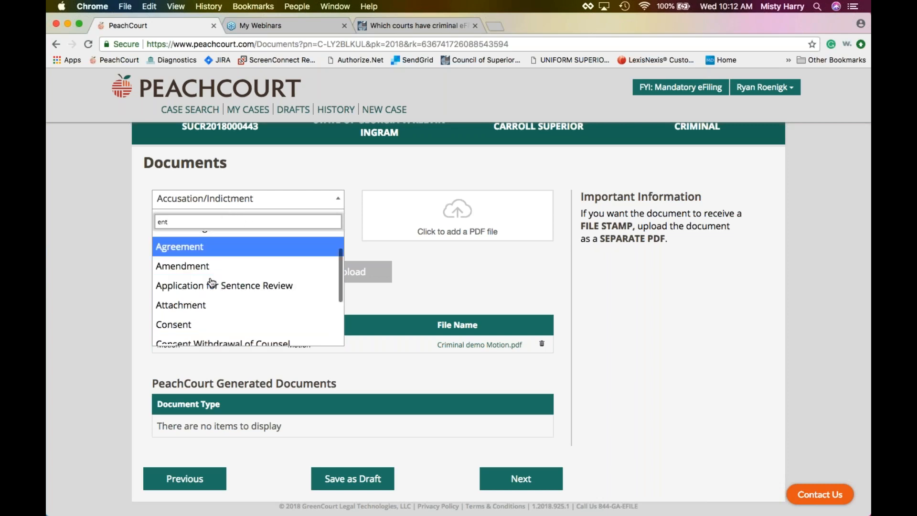
scroll(211, 283, "down", 3)
left_click(215, 281)
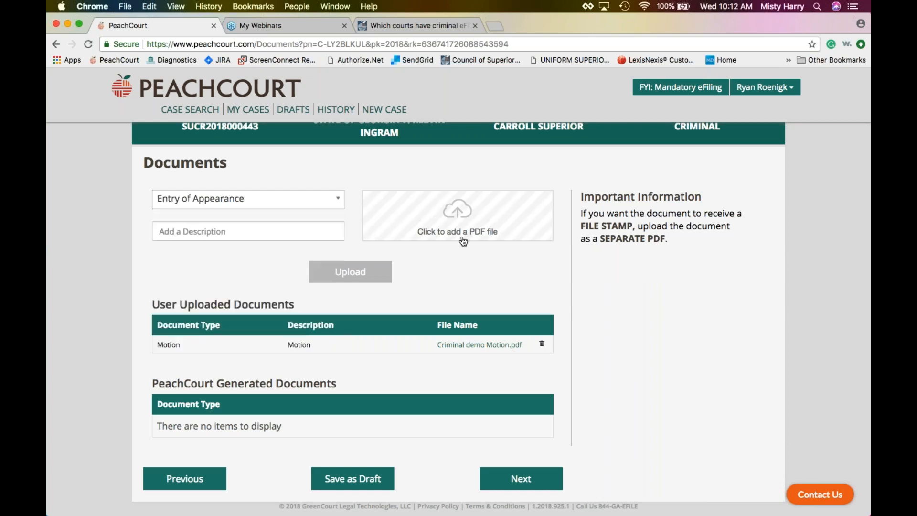
Attach Criminal demo Motion.pdf from the Desktop and upload it as Entry of Appearance.
left_click(461, 211)
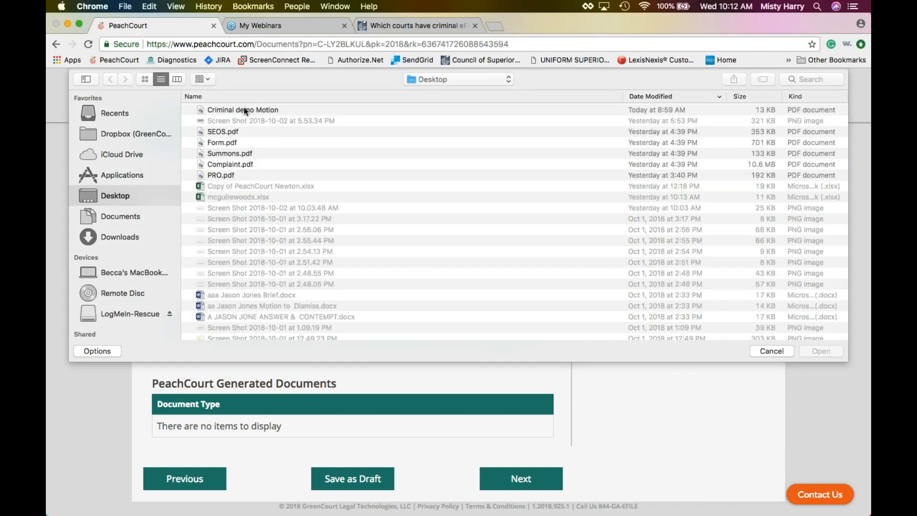
left_click(244, 109)
left_click(815, 357)
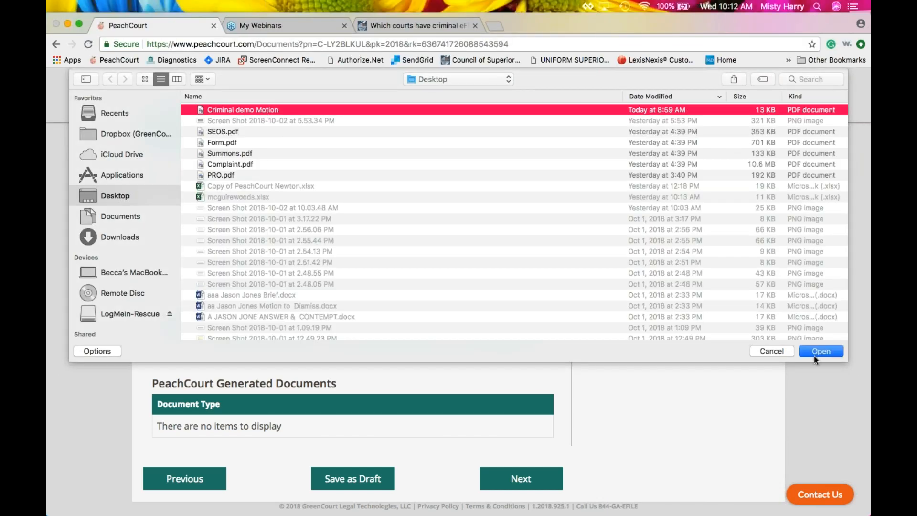
left_click(822, 352)
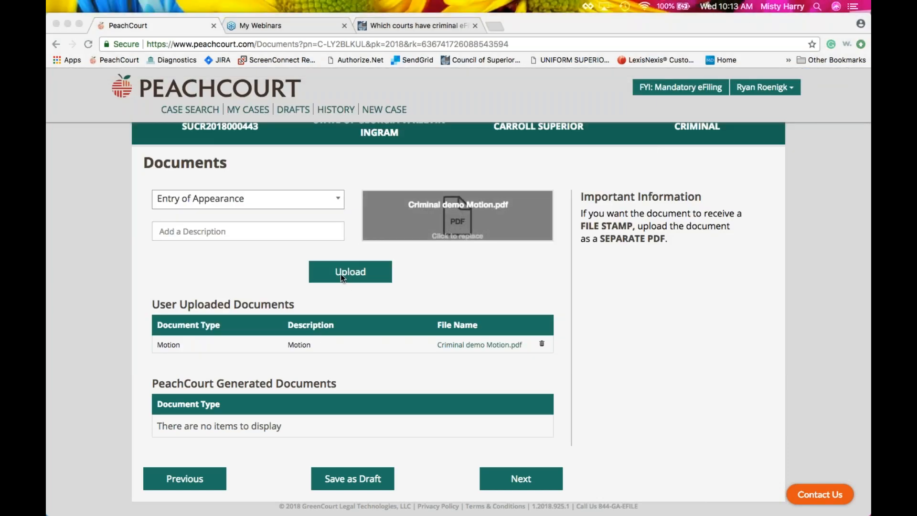
left_click(341, 273)
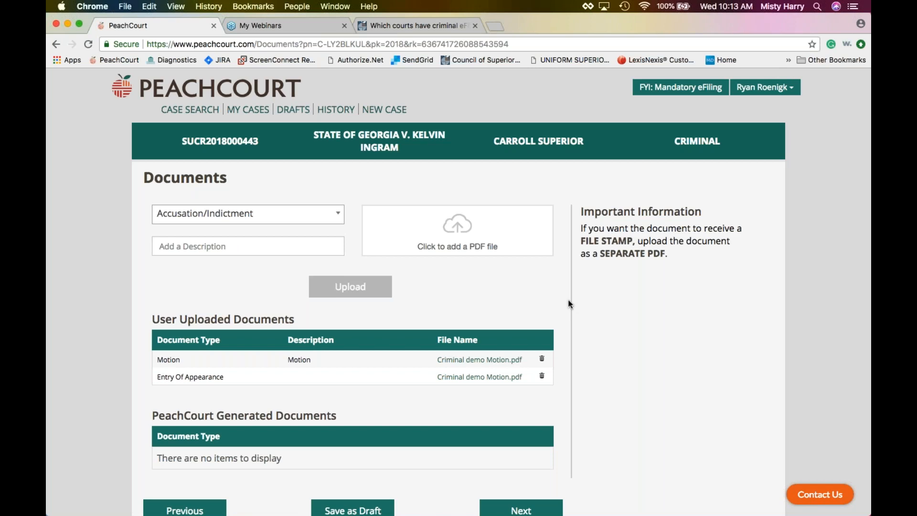
scroll(541, 287, "down", 2)
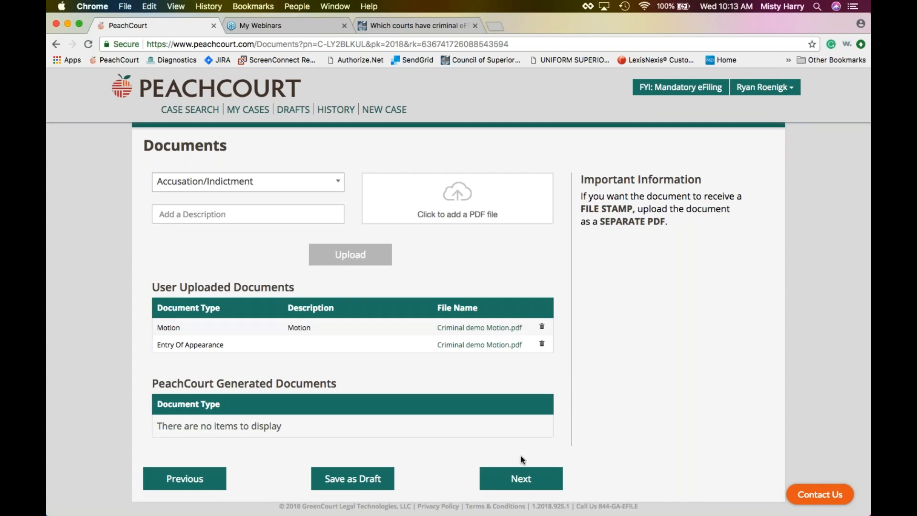
Advance to Optional Electronic Service, expanding eFilers of Record and the PeachCourt user search.
left_click(518, 481)
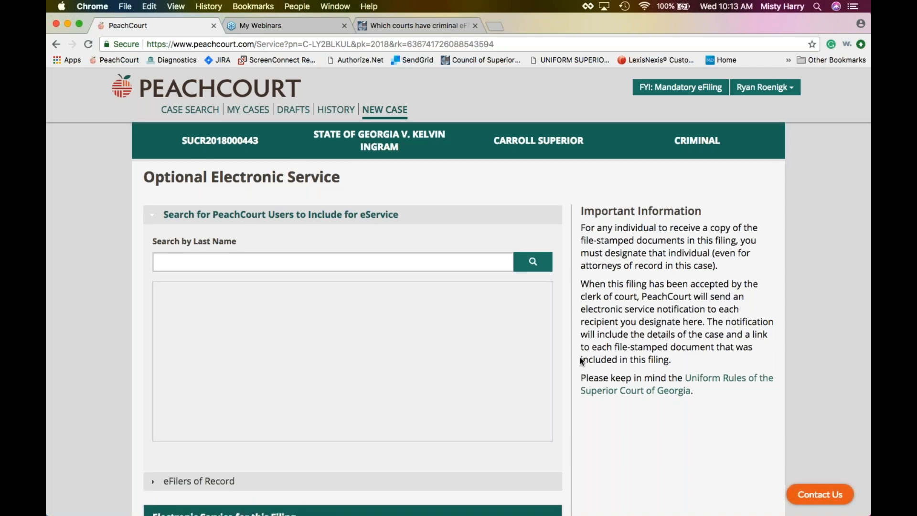
scroll(579, 343, "down", 3)
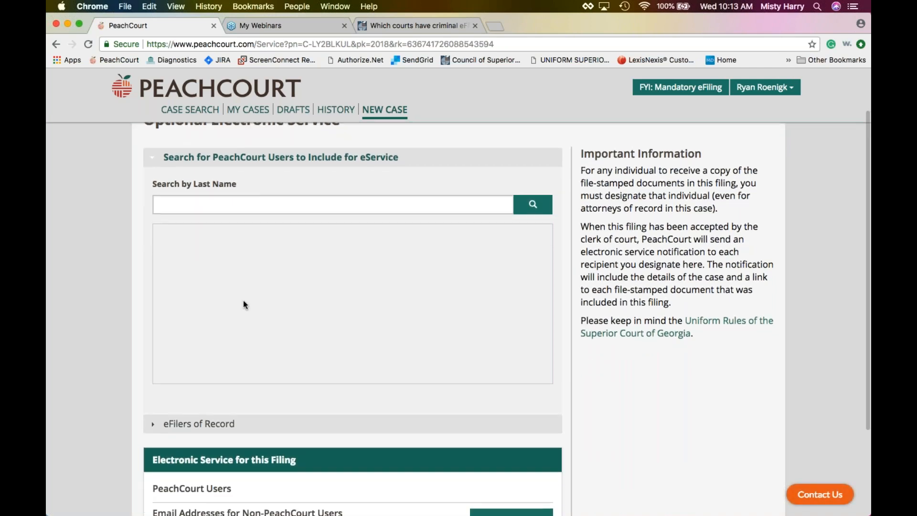
scroll(242, 306, "up", 1)
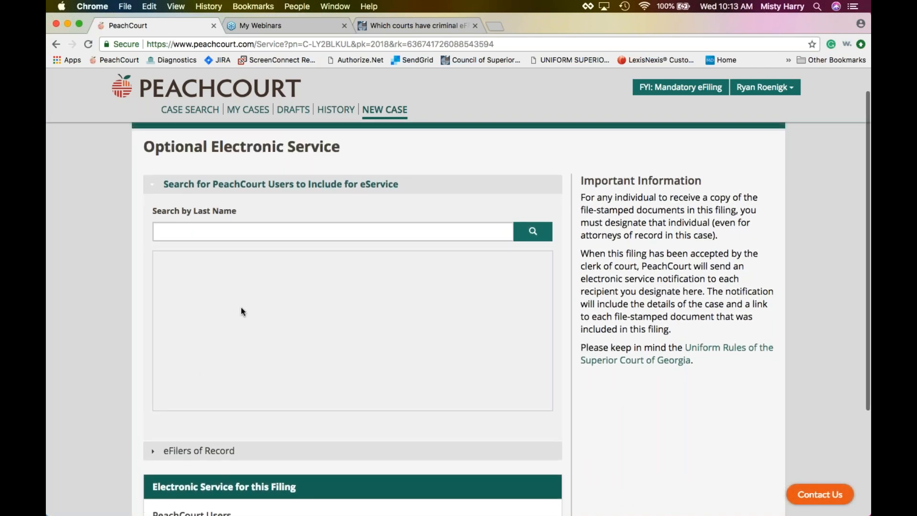
left_click(152, 454)
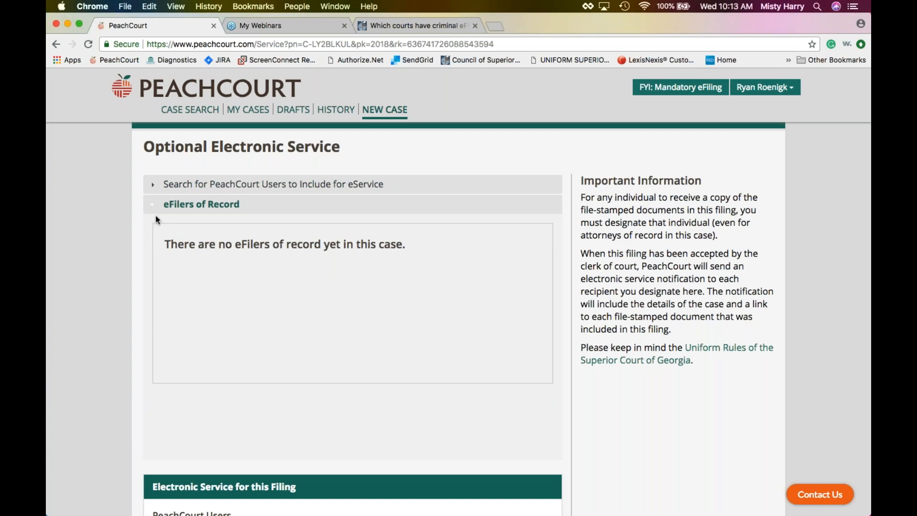
left_click(152, 185)
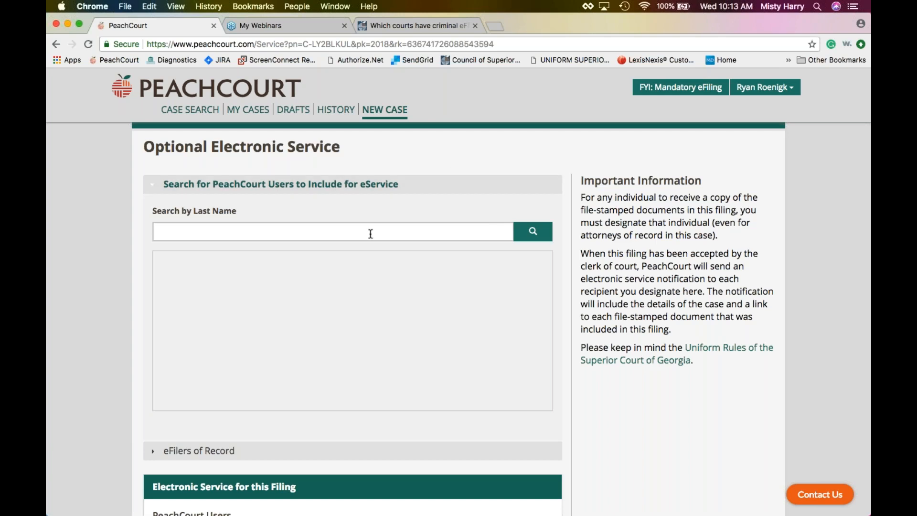
Search PeachCourt users by a last name, dismissing the Outlook prompt, listing eight matches.
left_click(388, 230)
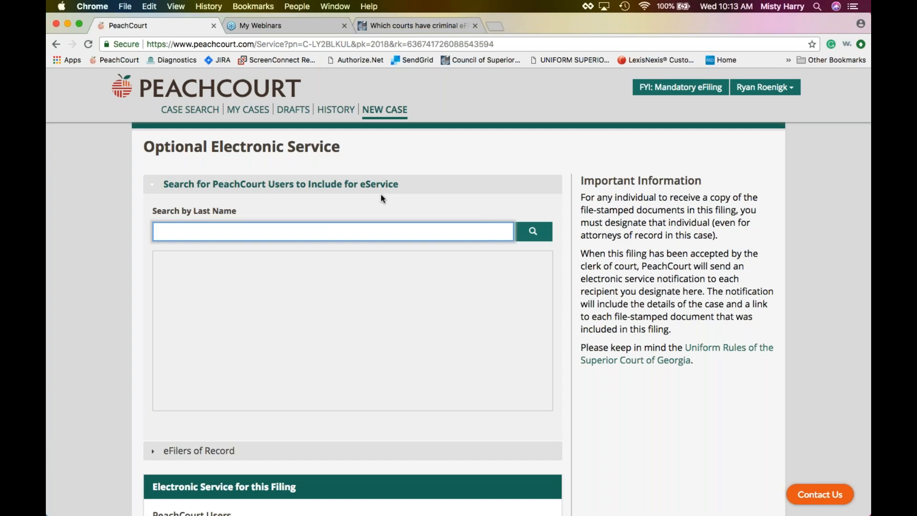
type("Smith")
left_click(487, 243)
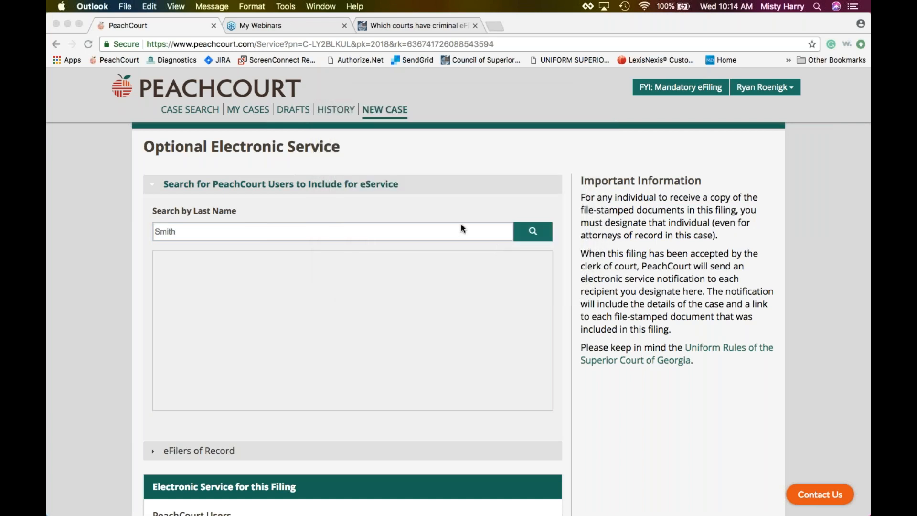
left_click(542, 232)
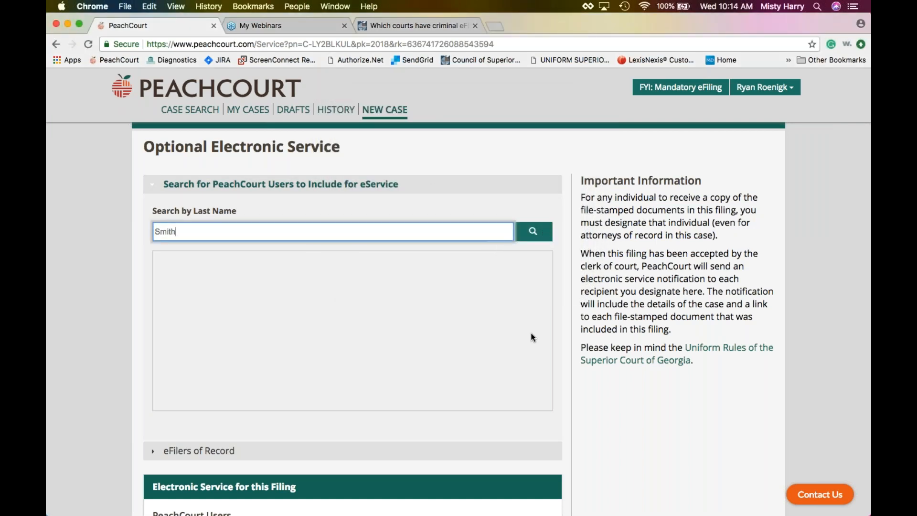
left_click(534, 233)
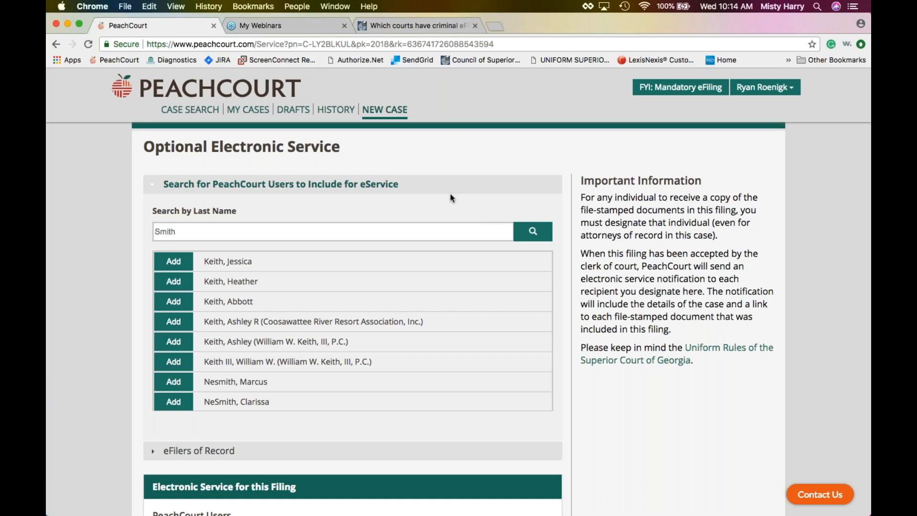
scroll(450, 193, "down", 1)
scroll(578, 392, "down", 3)
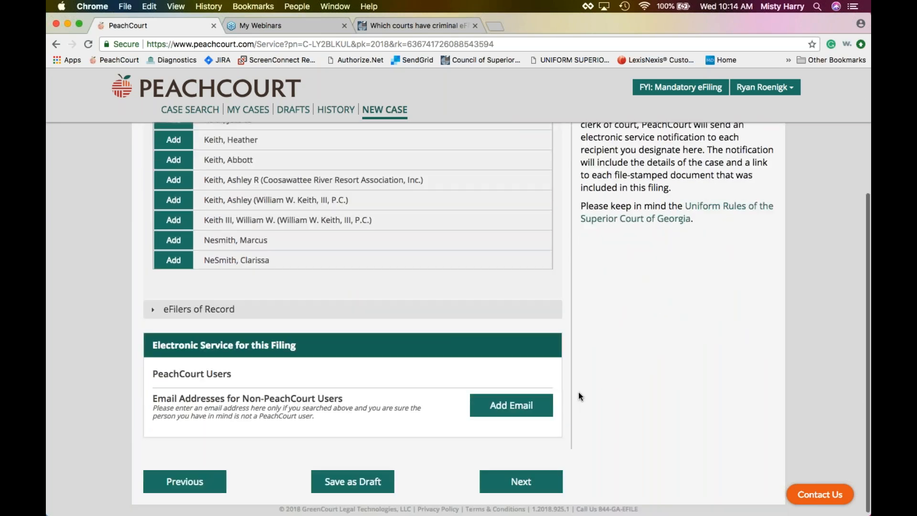
scroll(580, 355, "up", 3)
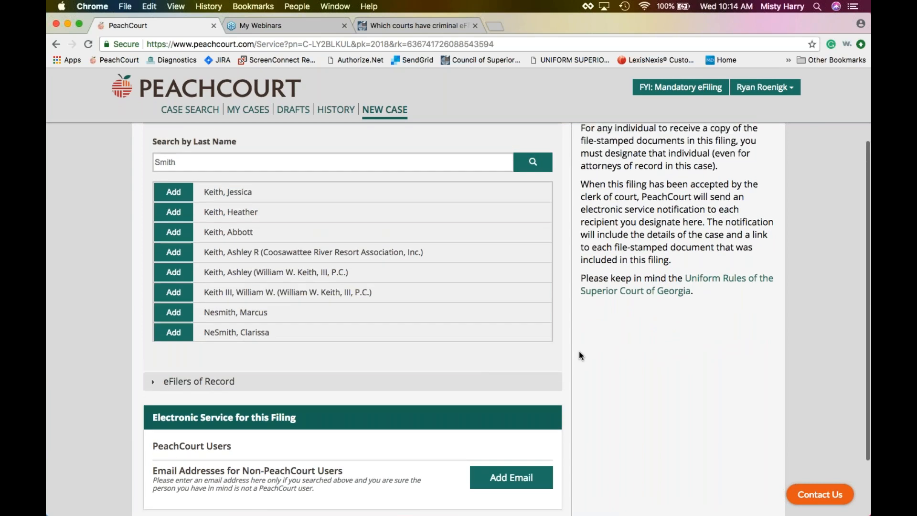
scroll(579, 352, "up", 1)
left_click(172, 202)
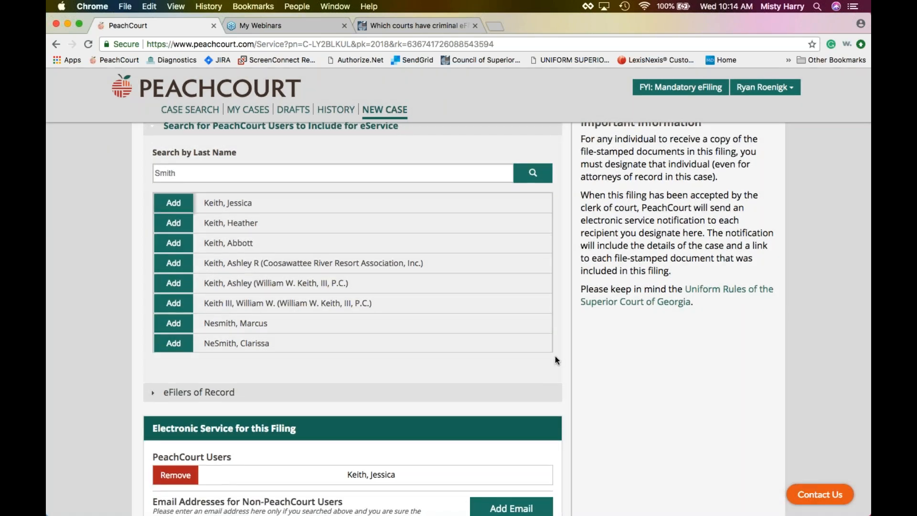
scroll(555, 356, "down", 4)
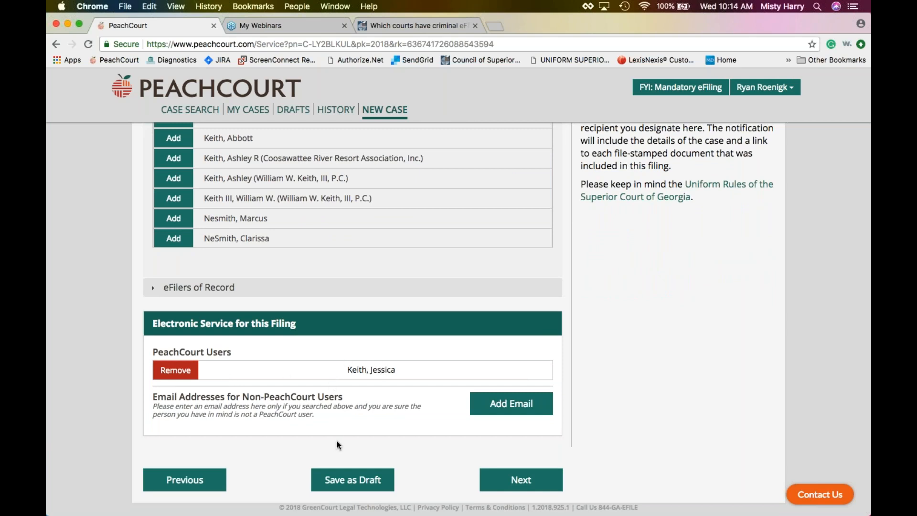
scroll(417, 420, "down", 1)
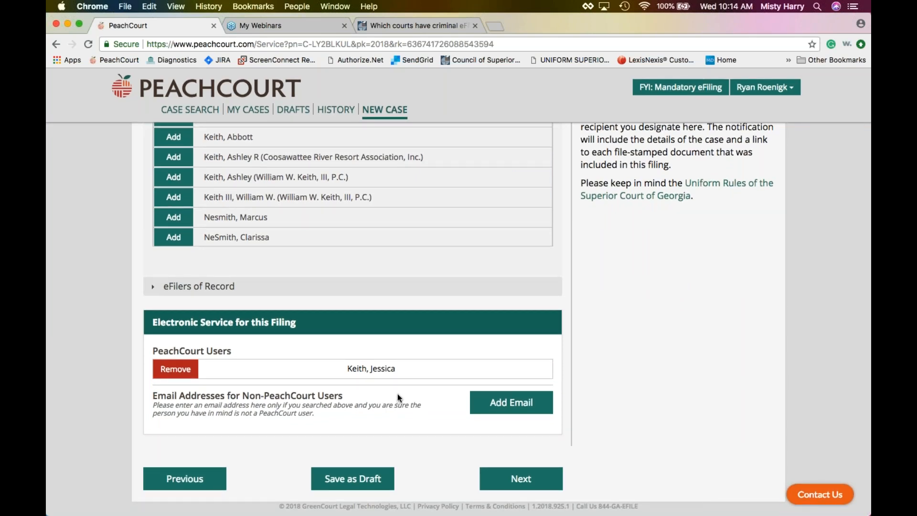
left_click(511, 405)
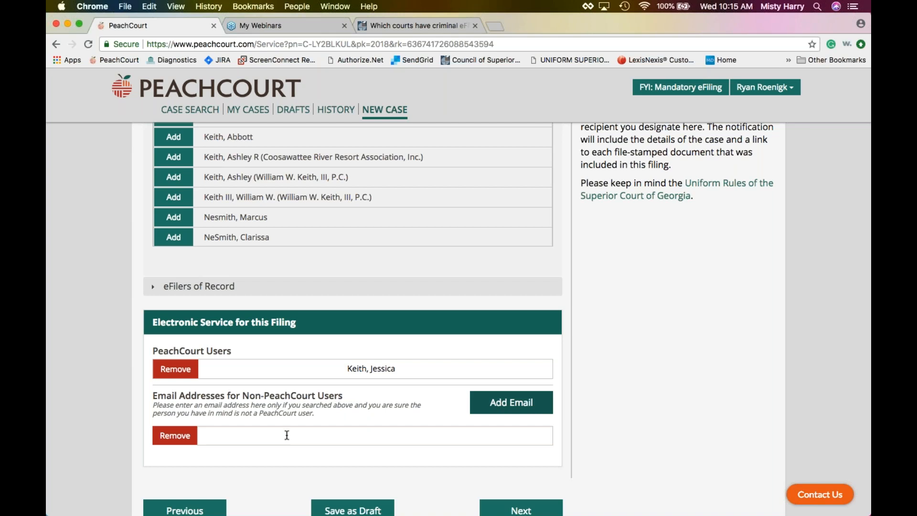
left_click(175, 369)
left_click(175, 415)
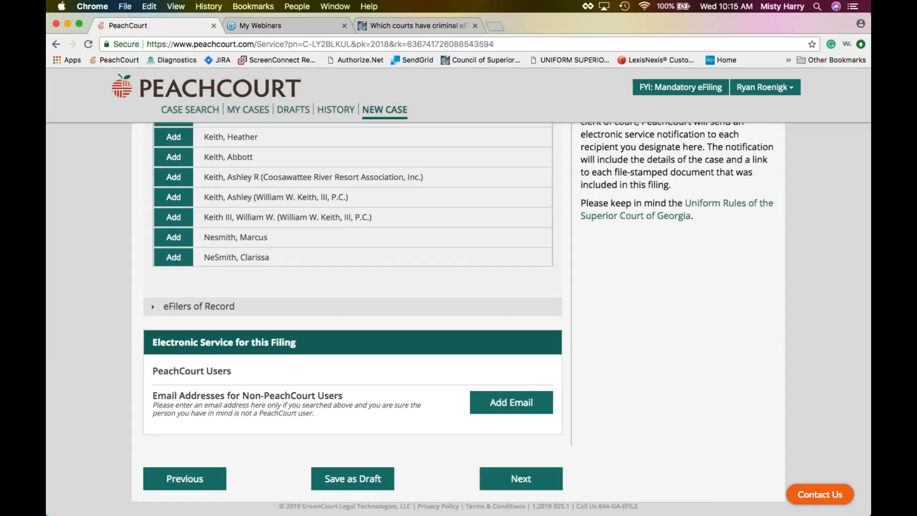
scroll(462, 320, "up", 3)
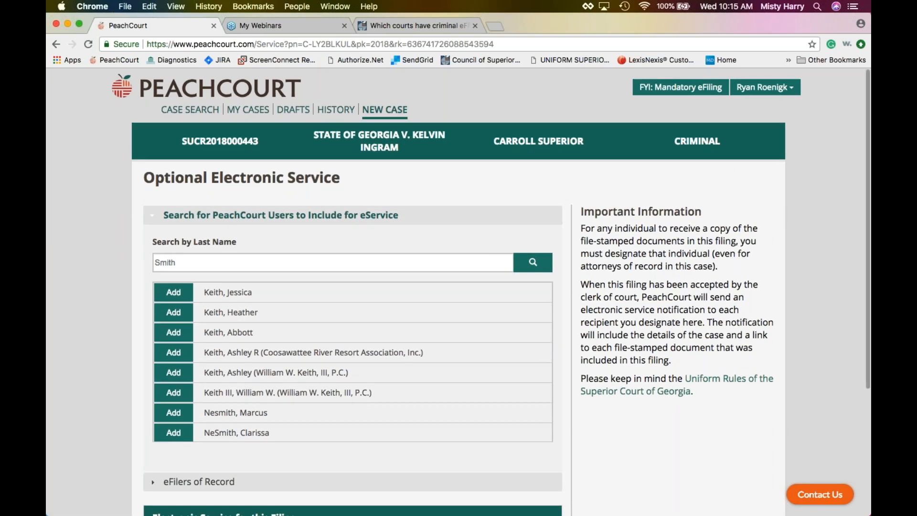
scroll(573, 203, "down", 5)
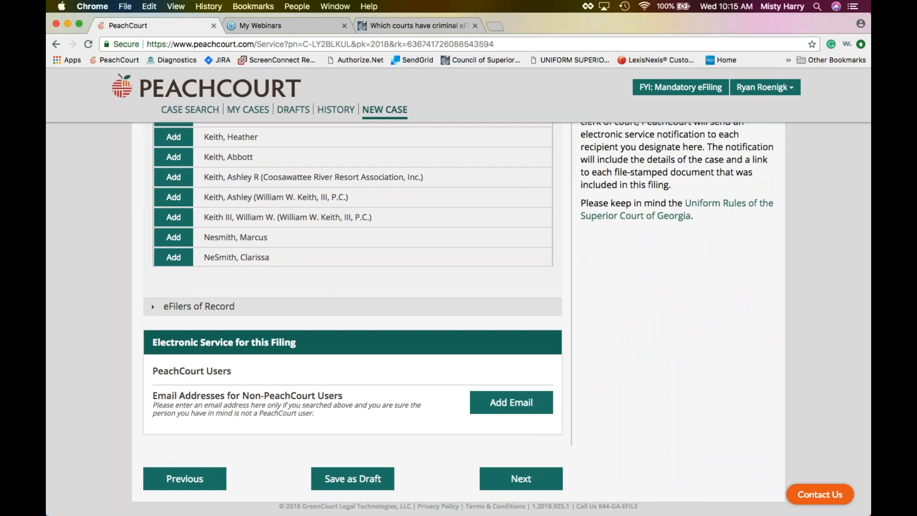
Go to Payment, keep the existing Visa account, and choose the suggested client reference number.
left_click(520, 481)
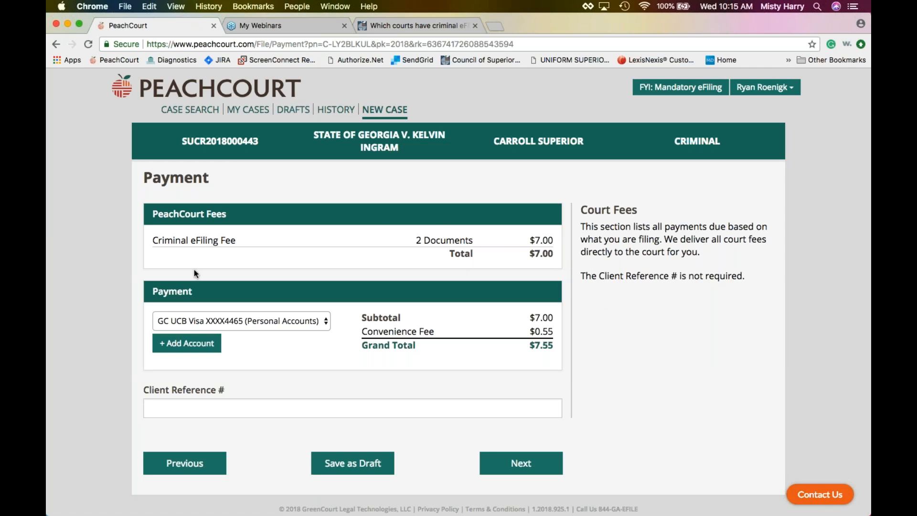
left_click(306, 319)
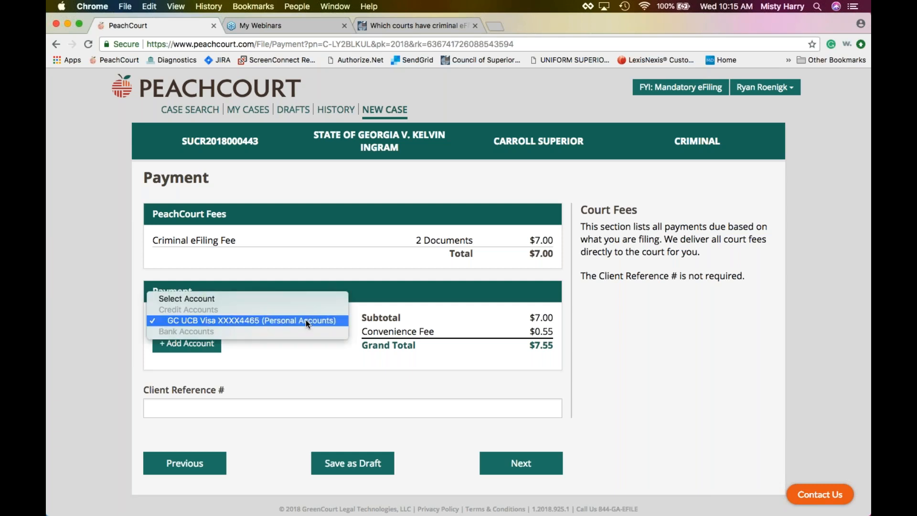
left_click(306, 321)
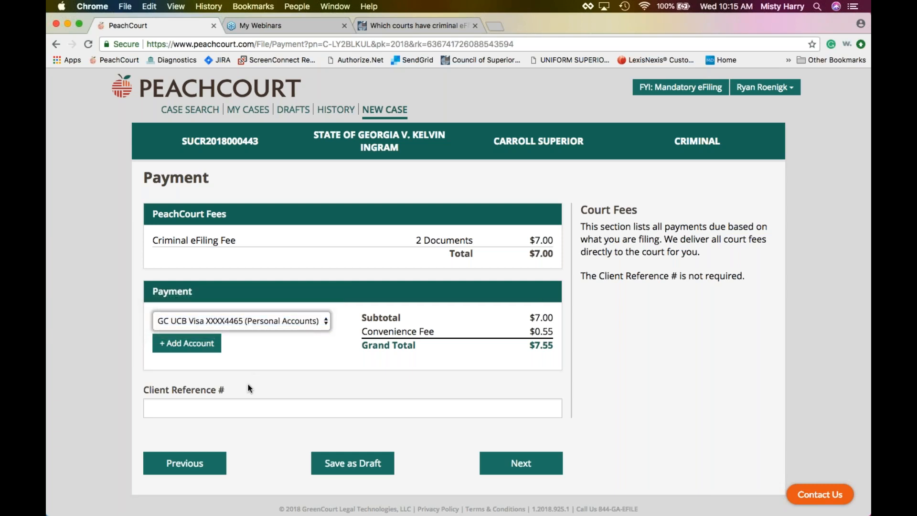
left_click(232, 404)
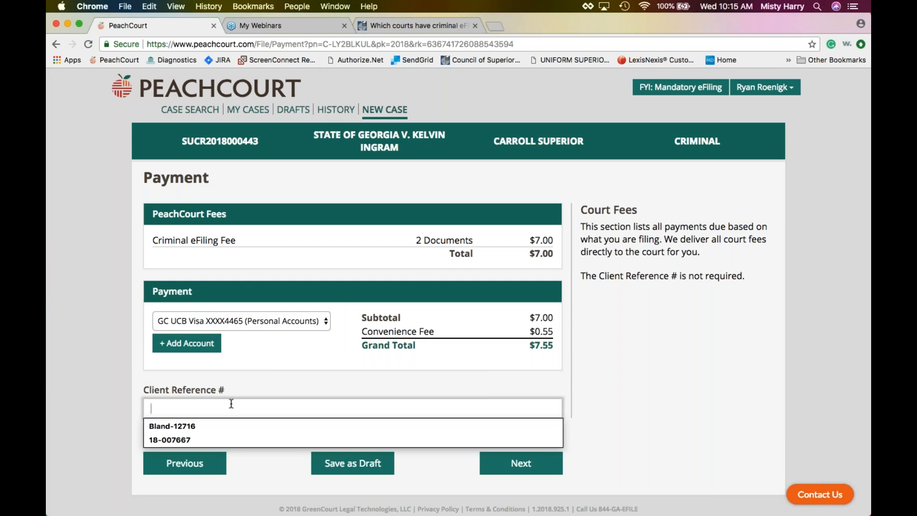
left_click(228, 437)
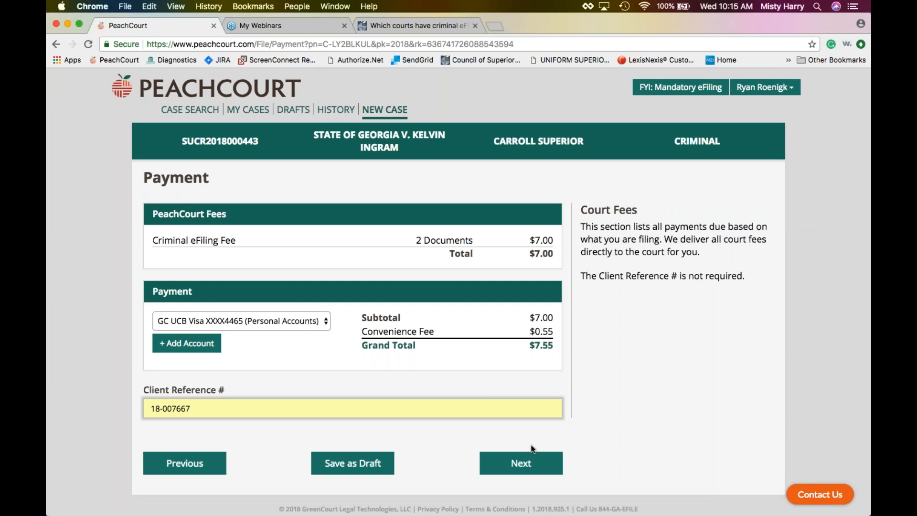
Open the filing Summary and review parties, filer, both documents and the $7.55 payment.
left_click(520, 465)
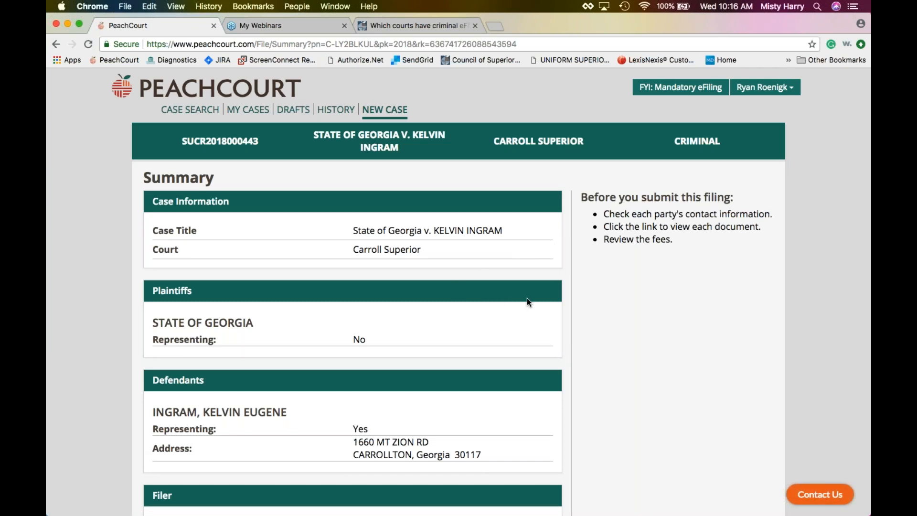
scroll(528, 301, "down", 1)
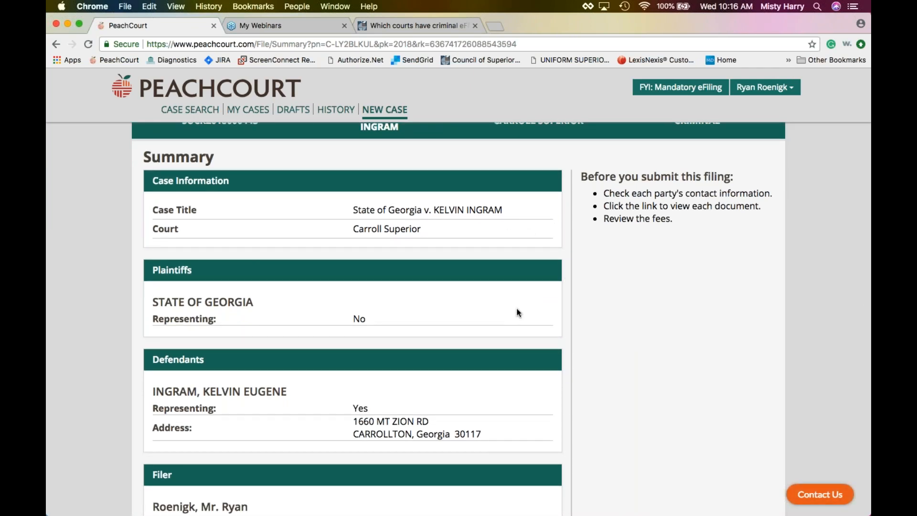
scroll(519, 313, "down", 5)
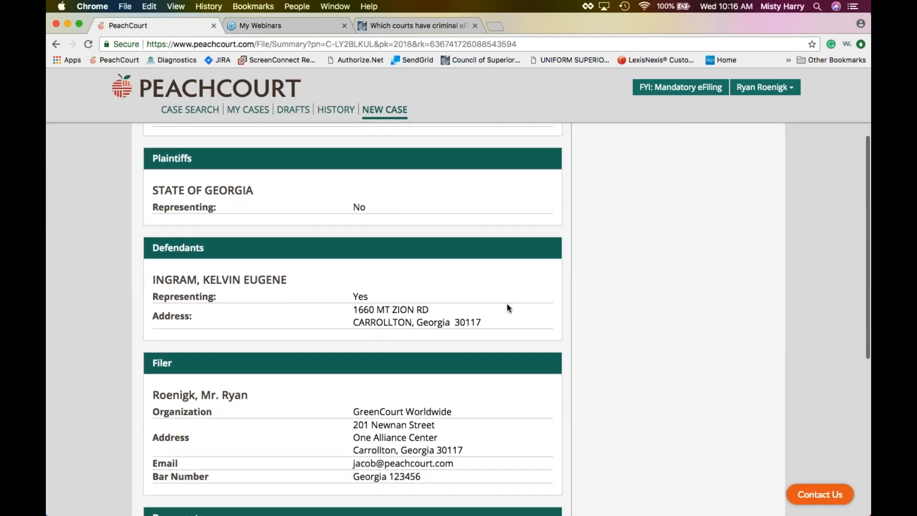
scroll(504, 308, "down", 2)
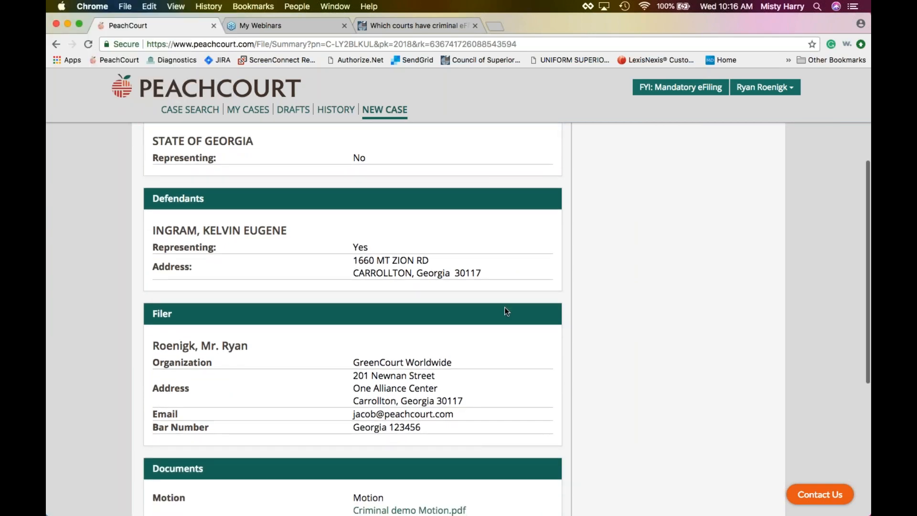
scroll(505, 312, "down", 4)
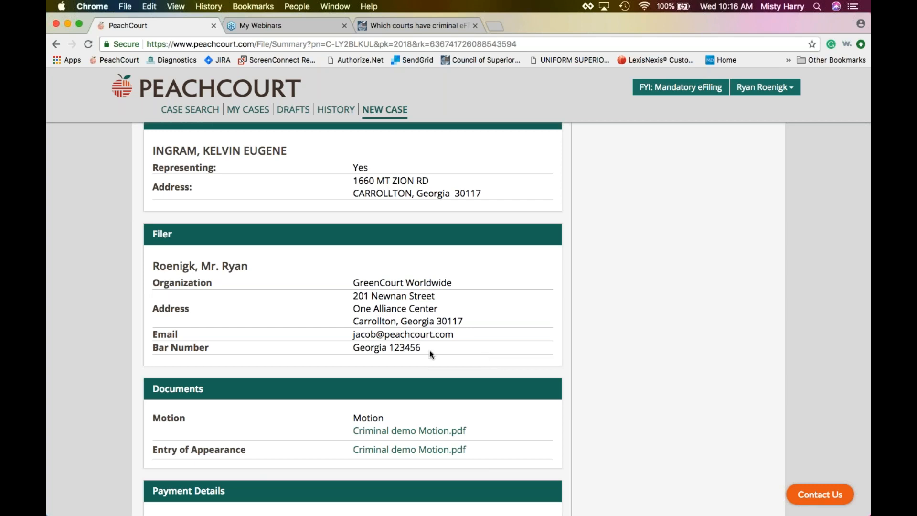
scroll(547, 351, "down", 2)
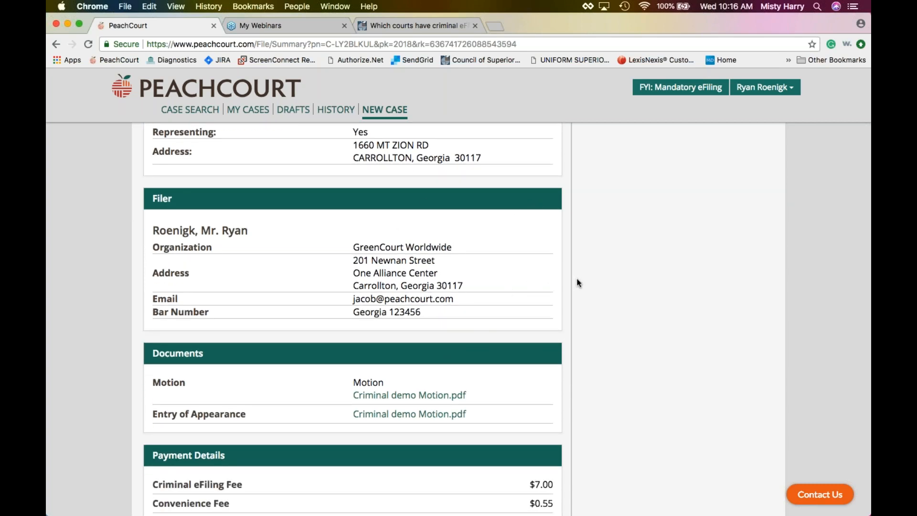
scroll(566, 319, "down", 4)
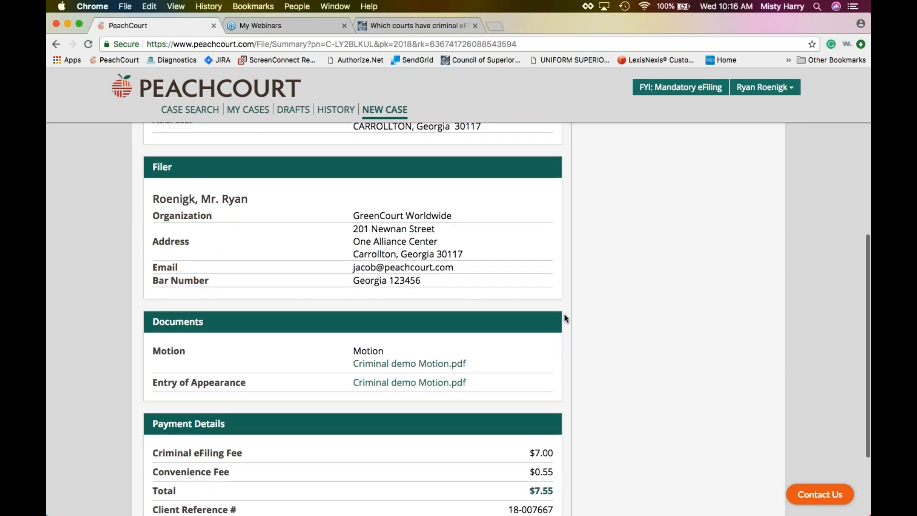
scroll(566, 319, "down", 3)
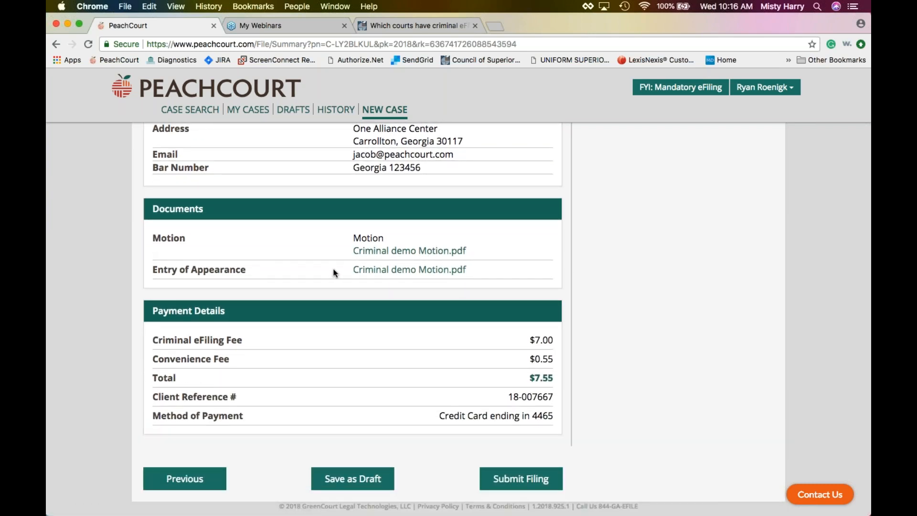
left_click(431, 254)
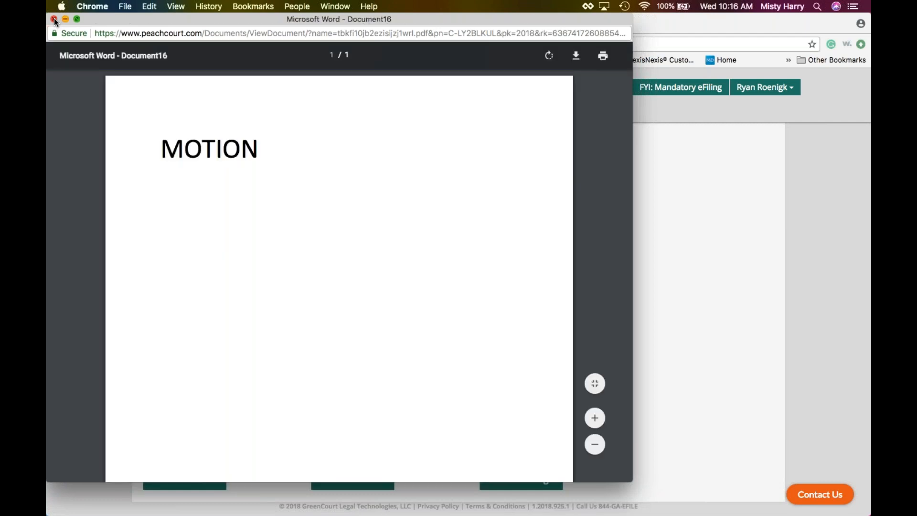
left_click(54, 18)
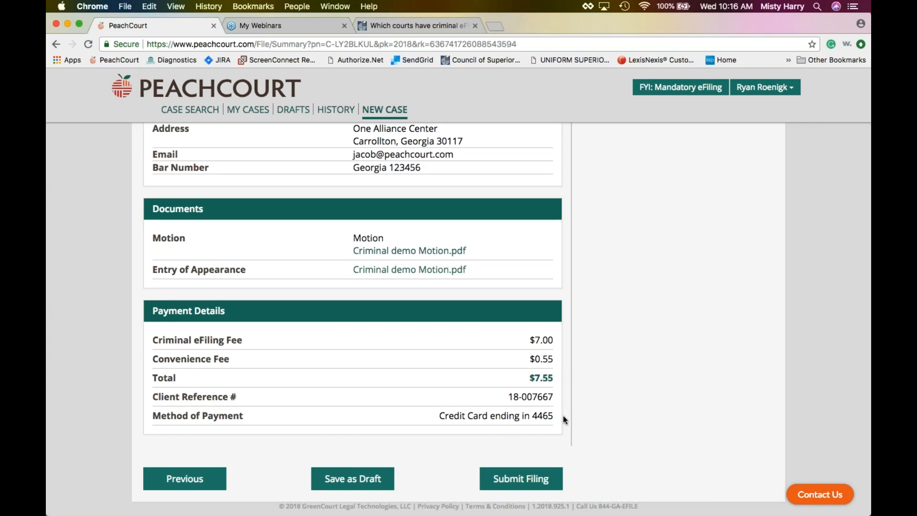
scroll(452, 389, "up", 1)
scroll(452, 389, "down", 1)
scroll(589, 343, "up", 2)
scroll(589, 343, "down", 2)
scroll(592, 413, "up", 10)
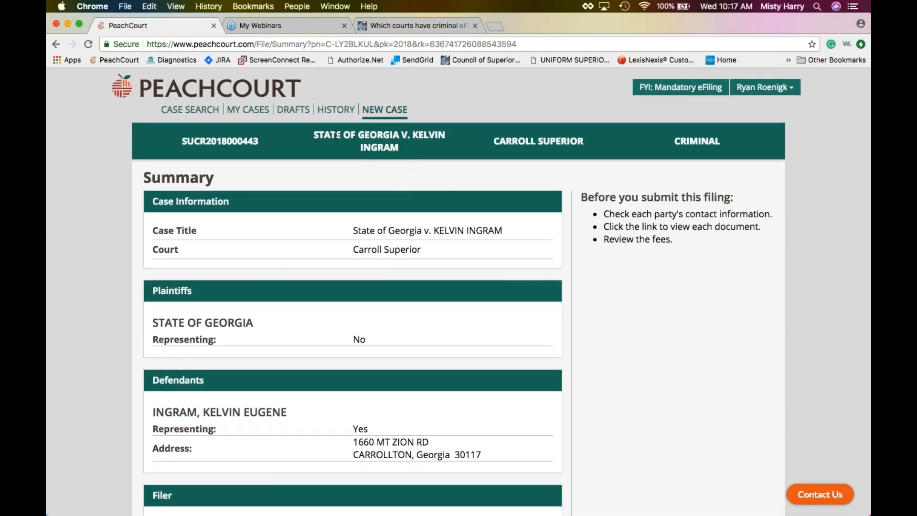
Open HISTORY to see the Accepted filings with courts, document types and dates.
left_click(334, 111)
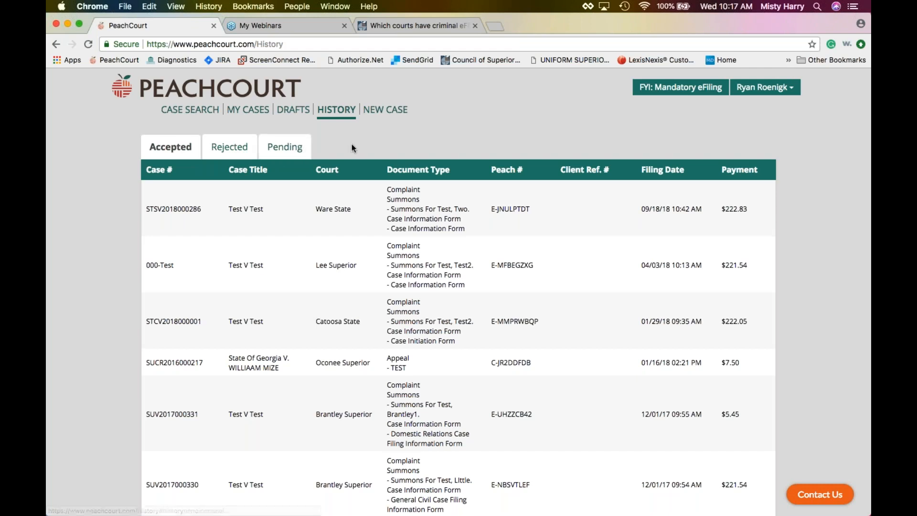
Switch the filing History from Accepted to the Pending tab and browse its list.
left_click(289, 148)
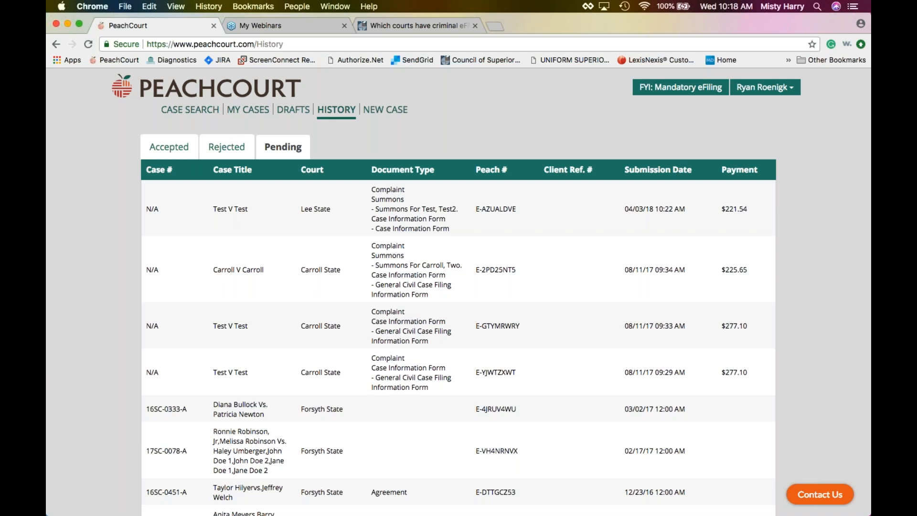
mouse_move(191, 515)
scroll(338, 136, "up", 1)
Leave the rejected filings history and show the Drafts list of saved draft filings across 14 pages.
left_click(231, 151)
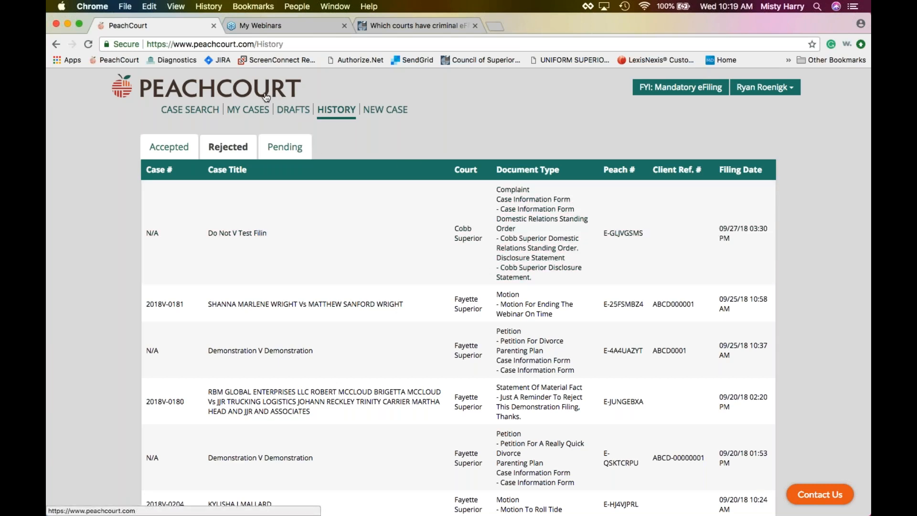
left_click(294, 113)
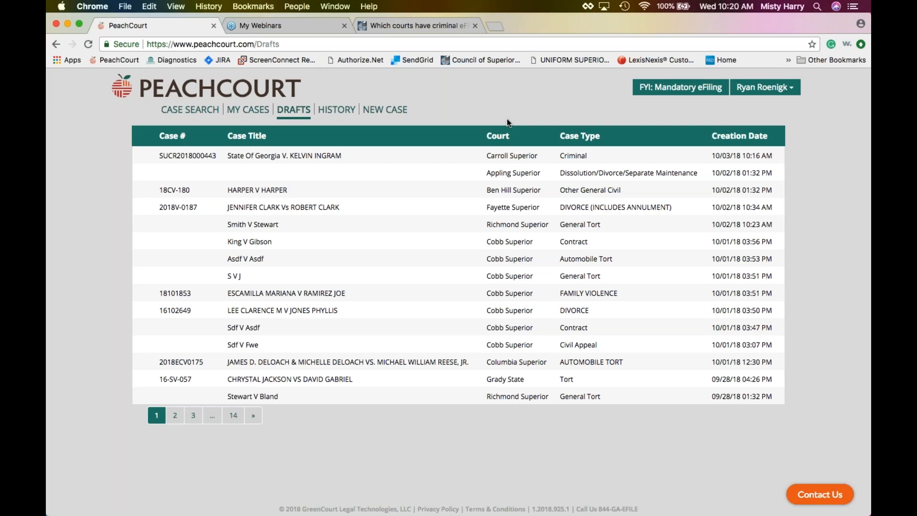
Show My Cases with each case's court, initiation and update dates, and open or closed status.
left_click(250, 114)
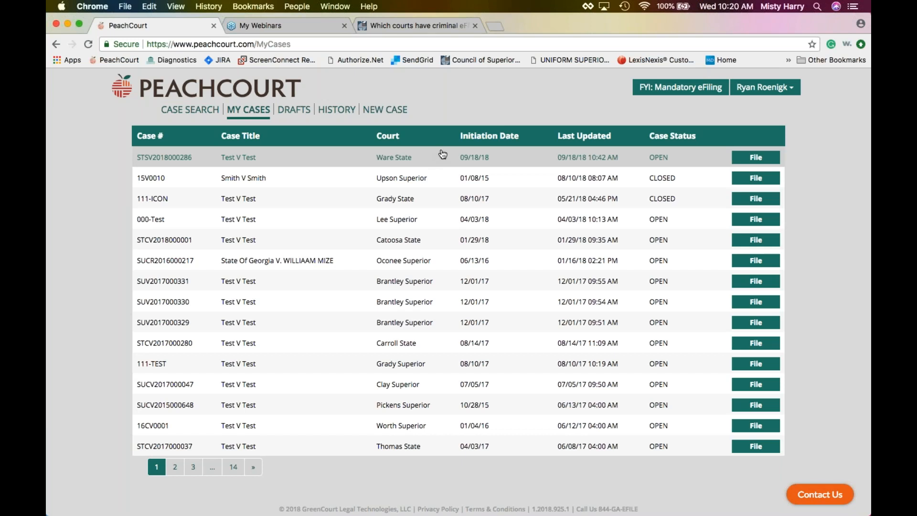
left_click(735, 95)
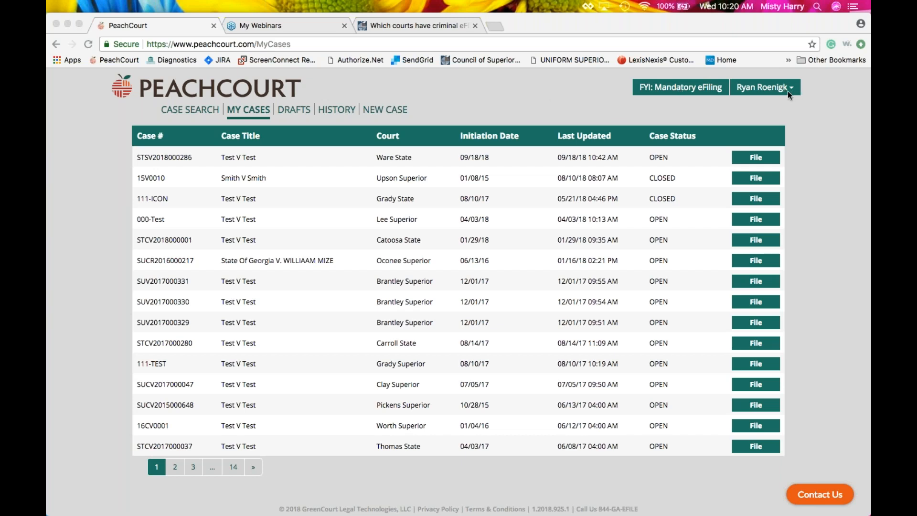
Open My Account Settings from the user name dropdown.
left_click(762, 89)
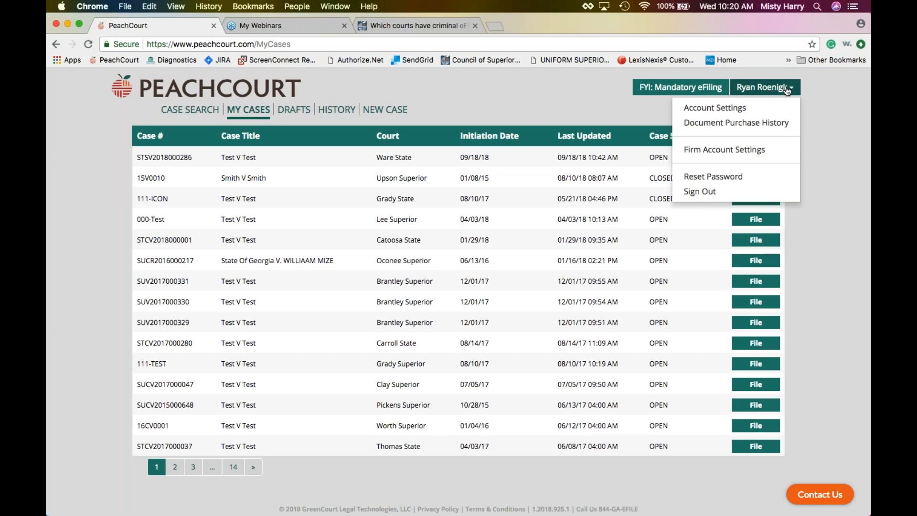
left_click(738, 111)
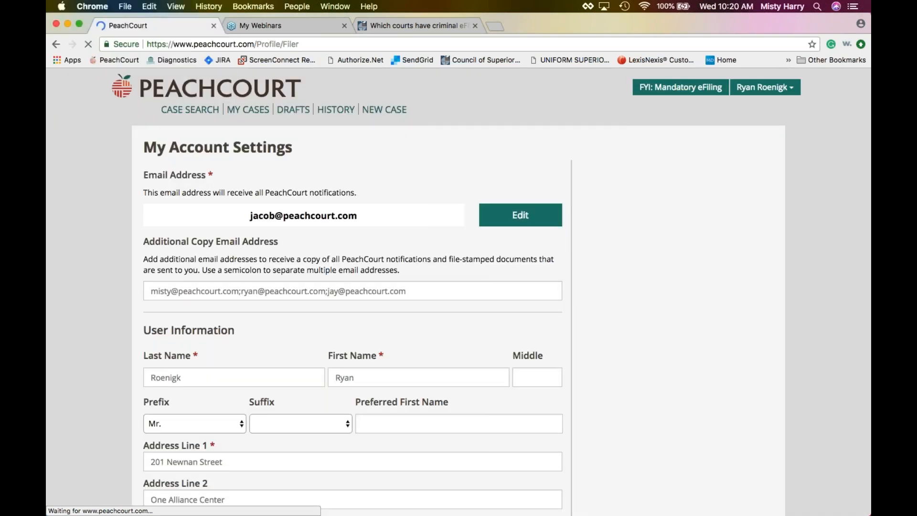
scroll(239, 181, "down", 2)
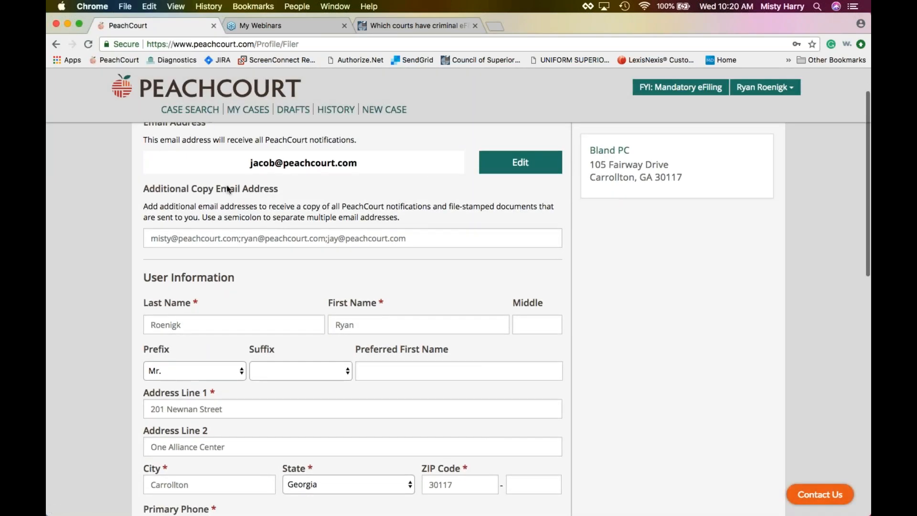
scroll(248, 182, "up", 1)
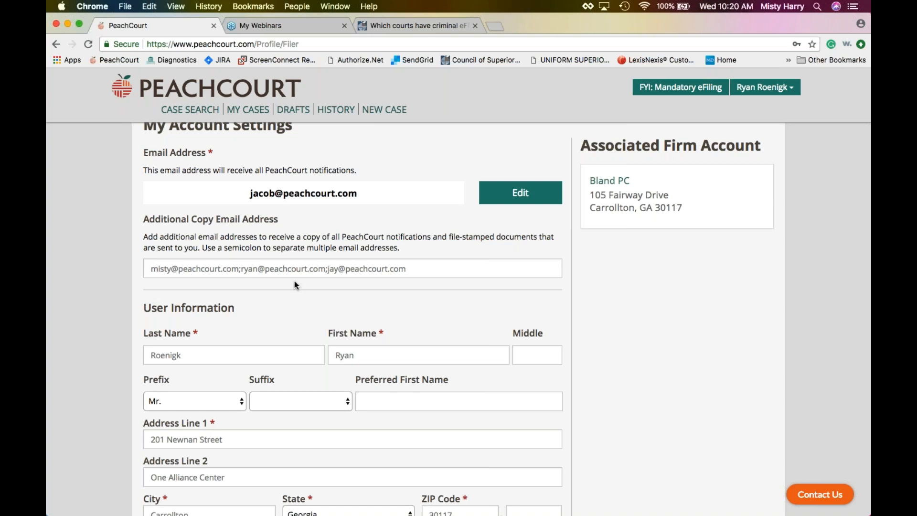
Review the profile, payment accounts, default payment method and security question sections, then return up the form.
scroll(294, 283, "down", 2)
scroll(352, 315, "down", 5)
scroll(353, 316, "down", 4)
scroll(325, 290, "down", 5)
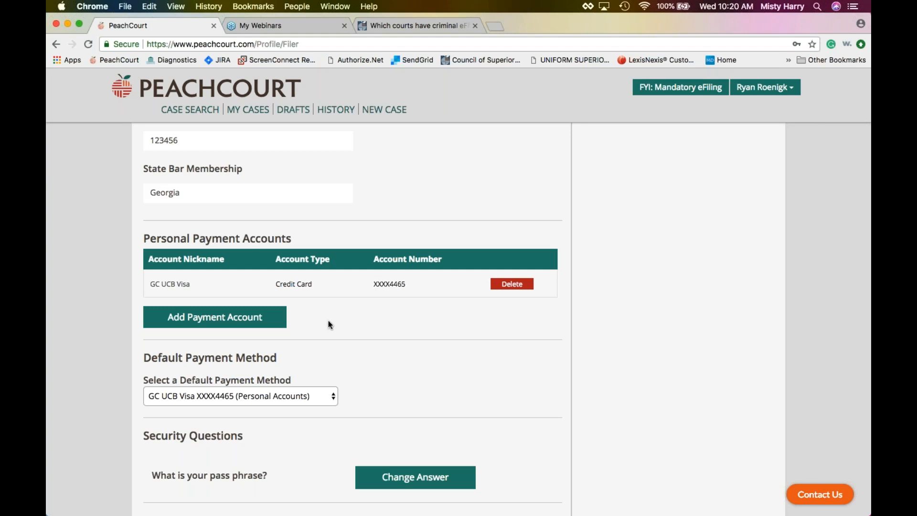
scroll(324, 319, "down", 1)
scroll(325, 319, "down", 1)
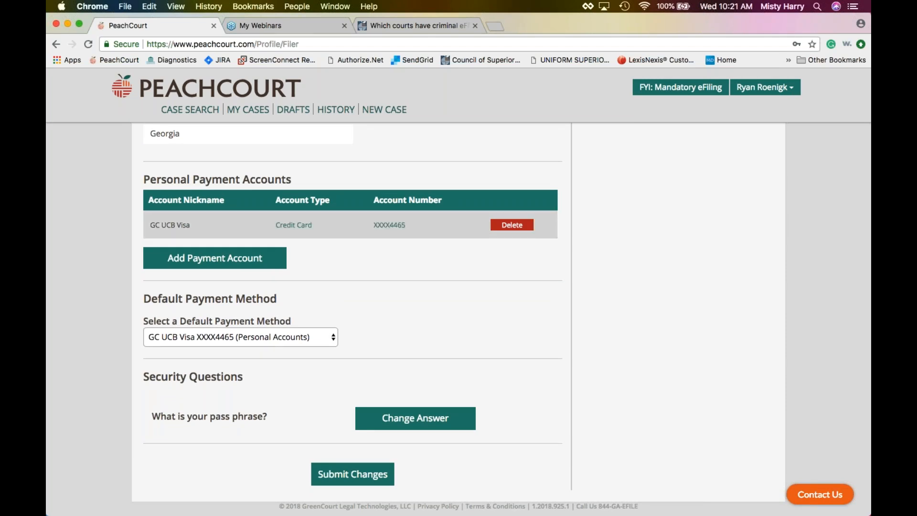
left_click(334, 476)
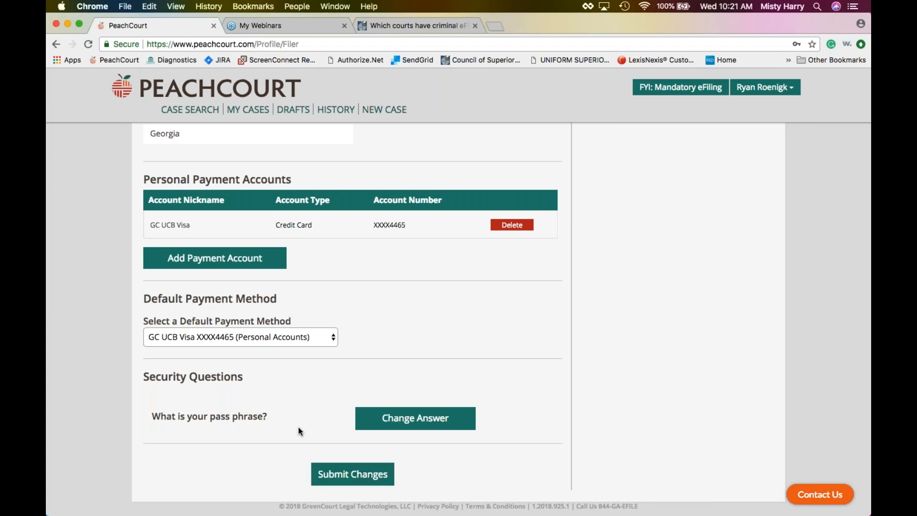
scroll(298, 427, "up", 10)
scroll(298, 426, "up", 5)
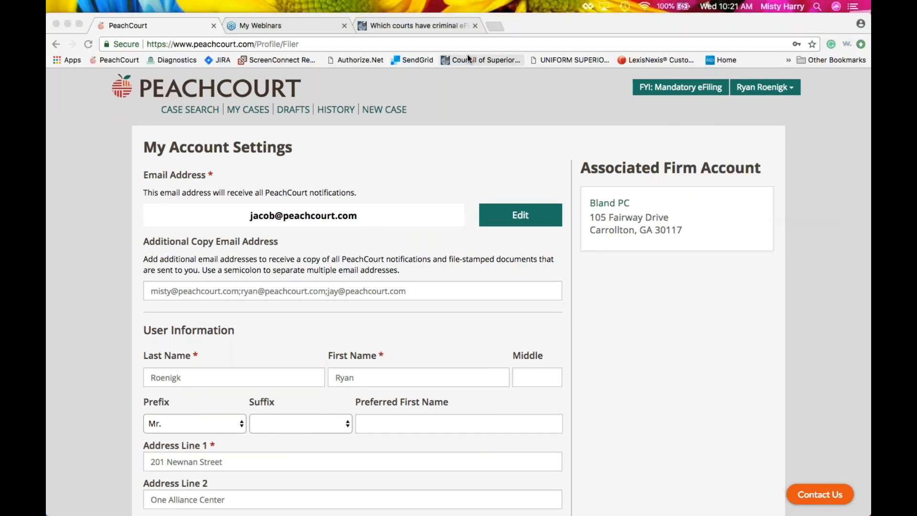
Go from the criminal eFiling knowledge-base article back to the Criminal category and browse it.
left_click(410, 21)
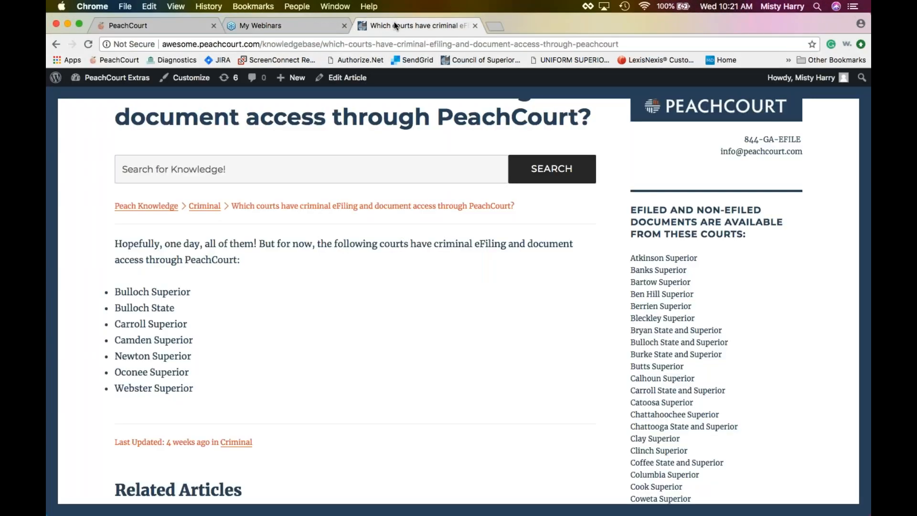
left_click(56, 44)
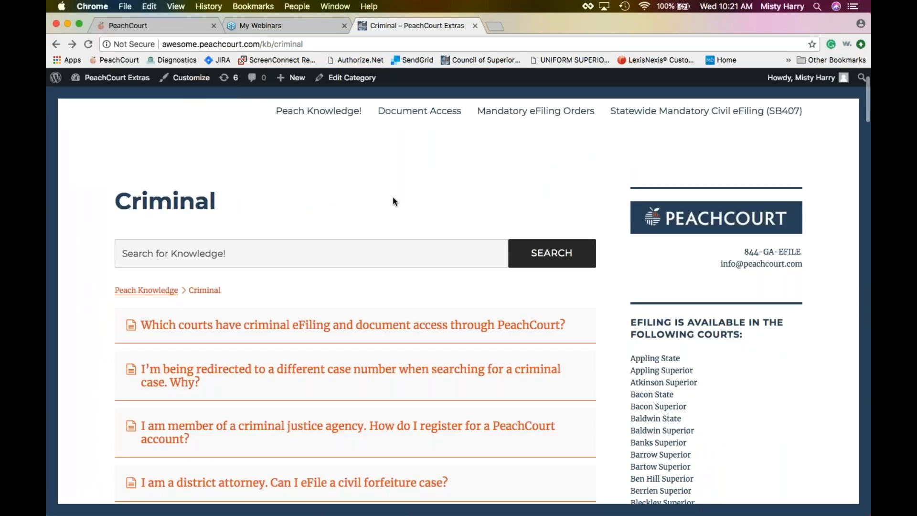
scroll(393, 198, "up", 2)
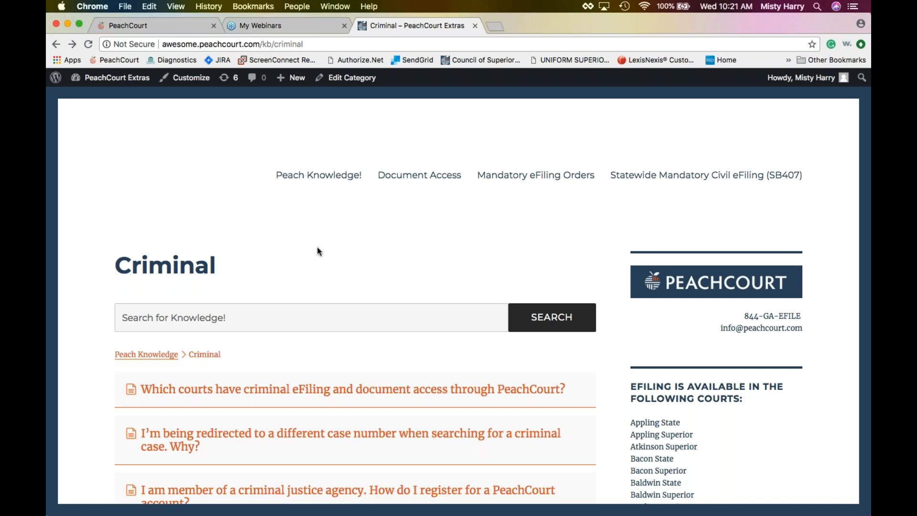
scroll(313, 260, "down", 1)
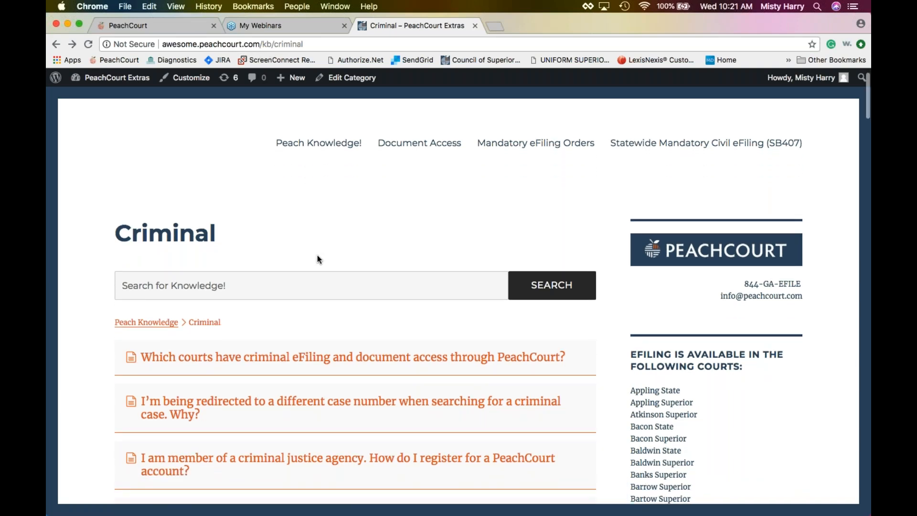
scroll(339, 237, "down", 3)
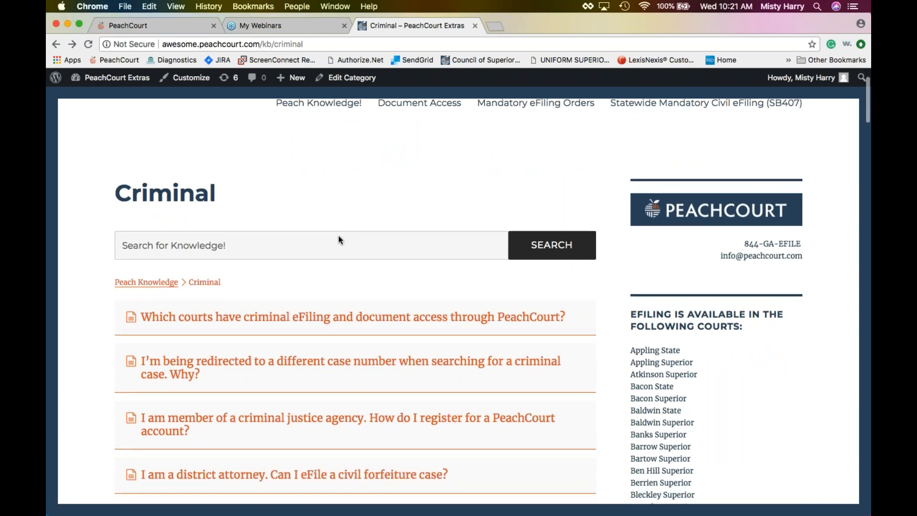
scroll(339, 239, "down", 3)
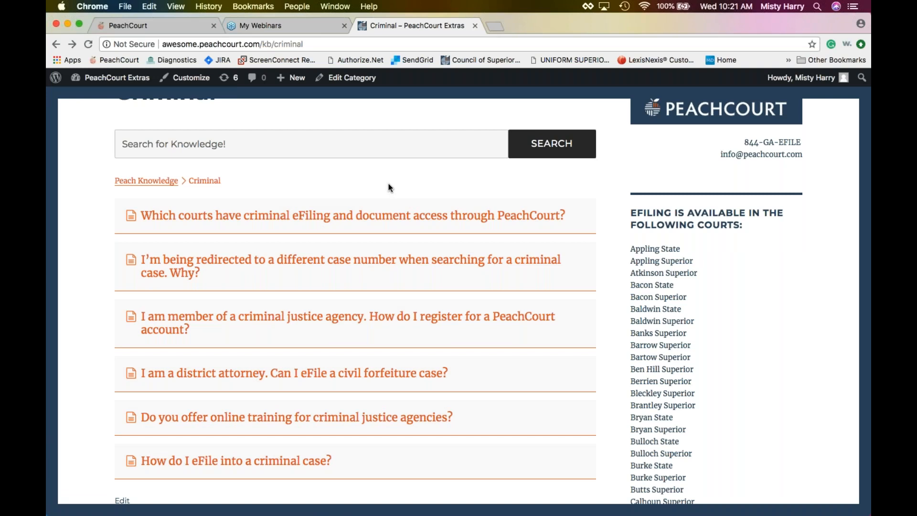
scroll(390, 188, "up", 5)
Go to the Peach Knowledge! home page listing Account Settings and Best Practices questions.
left_click(327, 176)
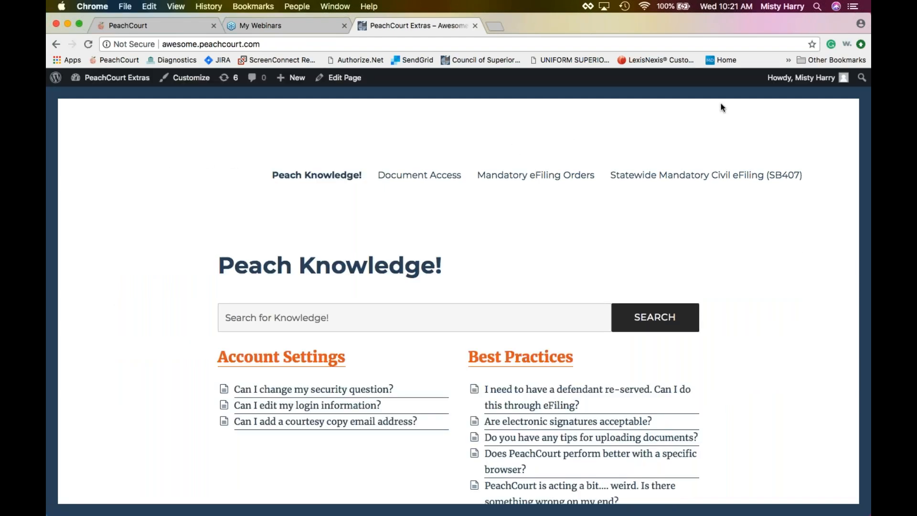
left_click(730, 47)
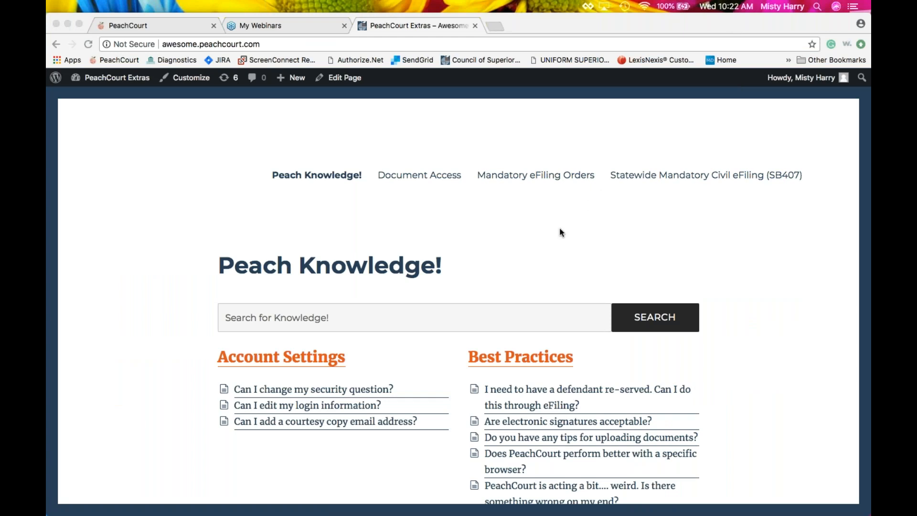
mouse_move(502, 511)
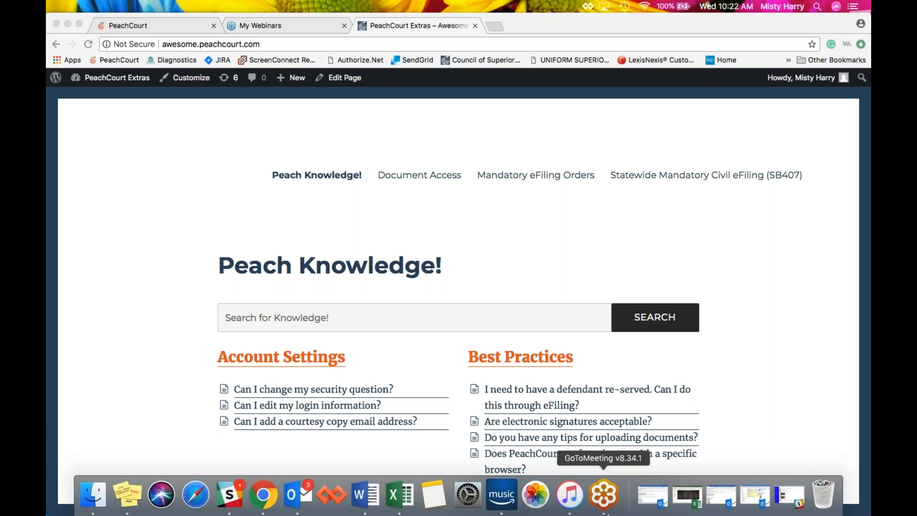
Return to the PeachCourt account settings and close the Contact Us chat window.
left_click(152, 24)
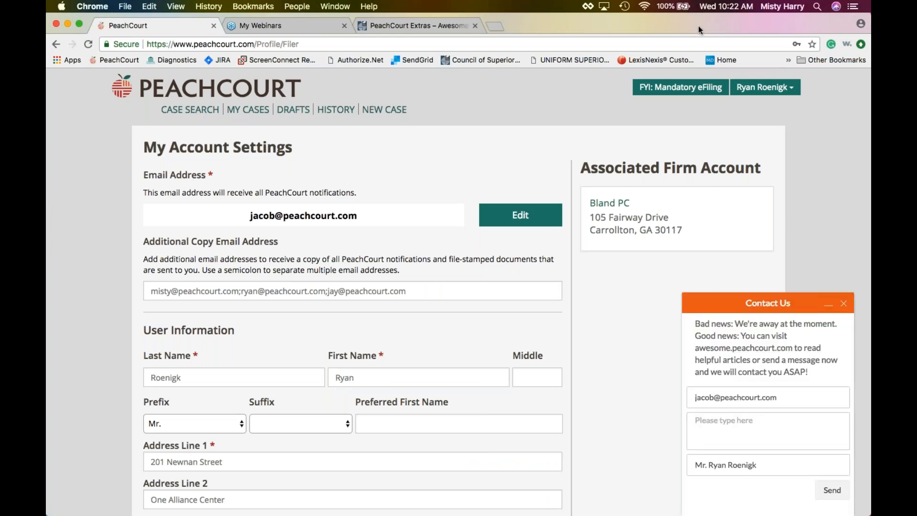
left_click(591, 24)
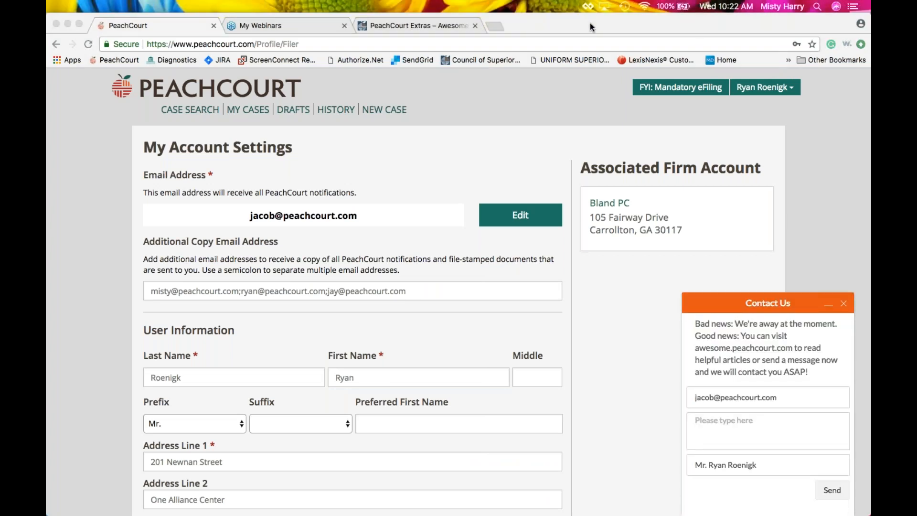
left_click(846, 303)
left_click(845, 303)
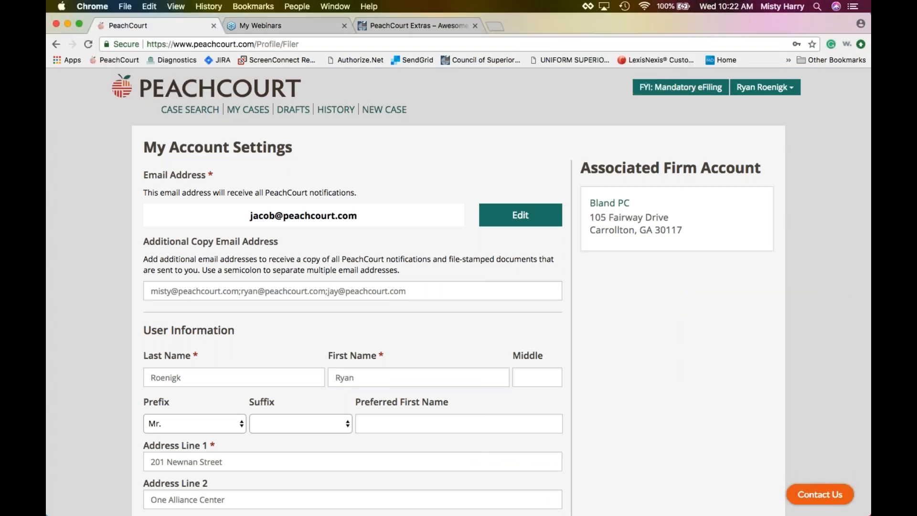
left_click(627, 22)
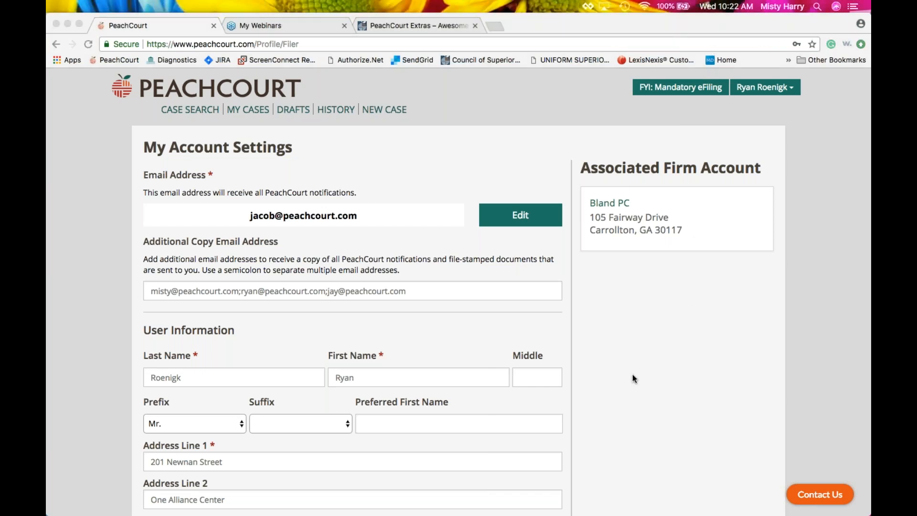
scroll(614, 357, "down", 3)
scroll(613, 356, "down", 5)
scroll(614, 357, "up", 10)
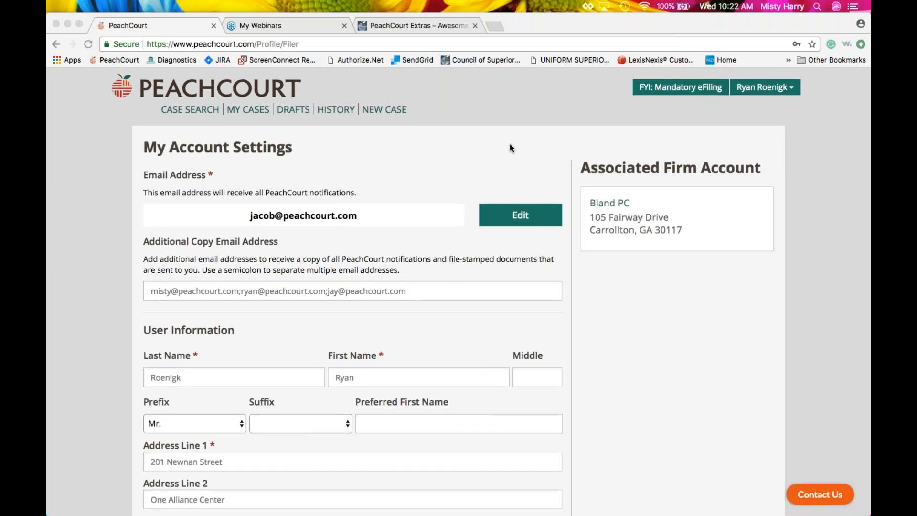